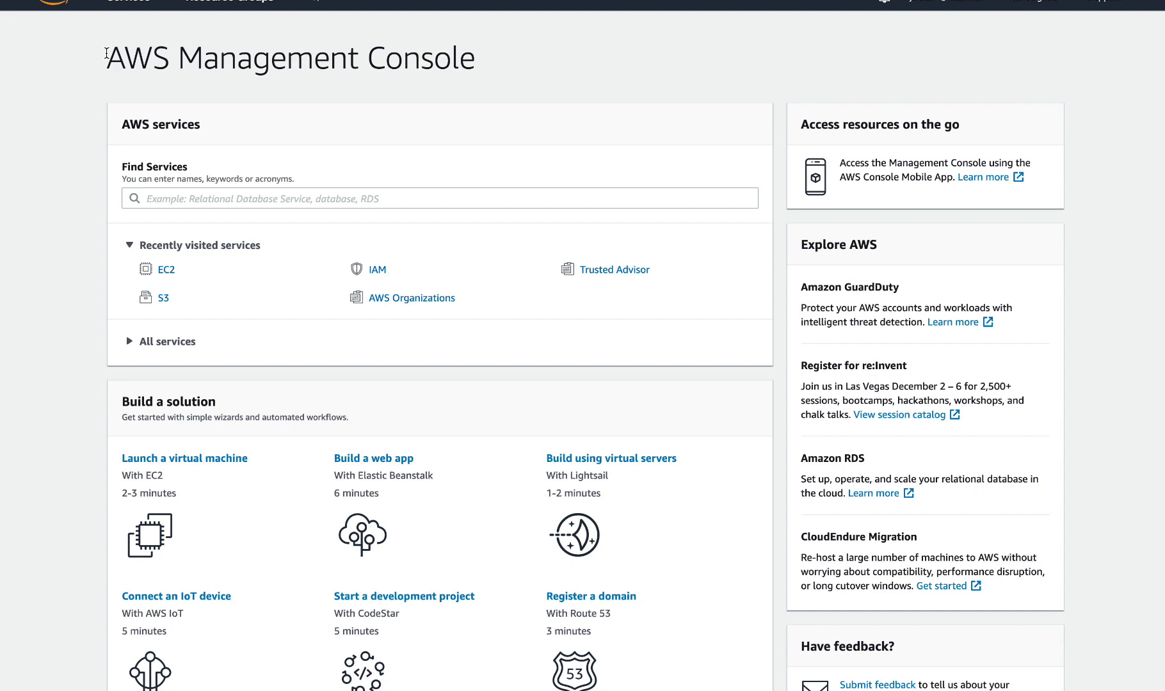
Step: Find the EC2 service with the search "ec2", open its dashboard and start launching a new instance
click(251, 198)
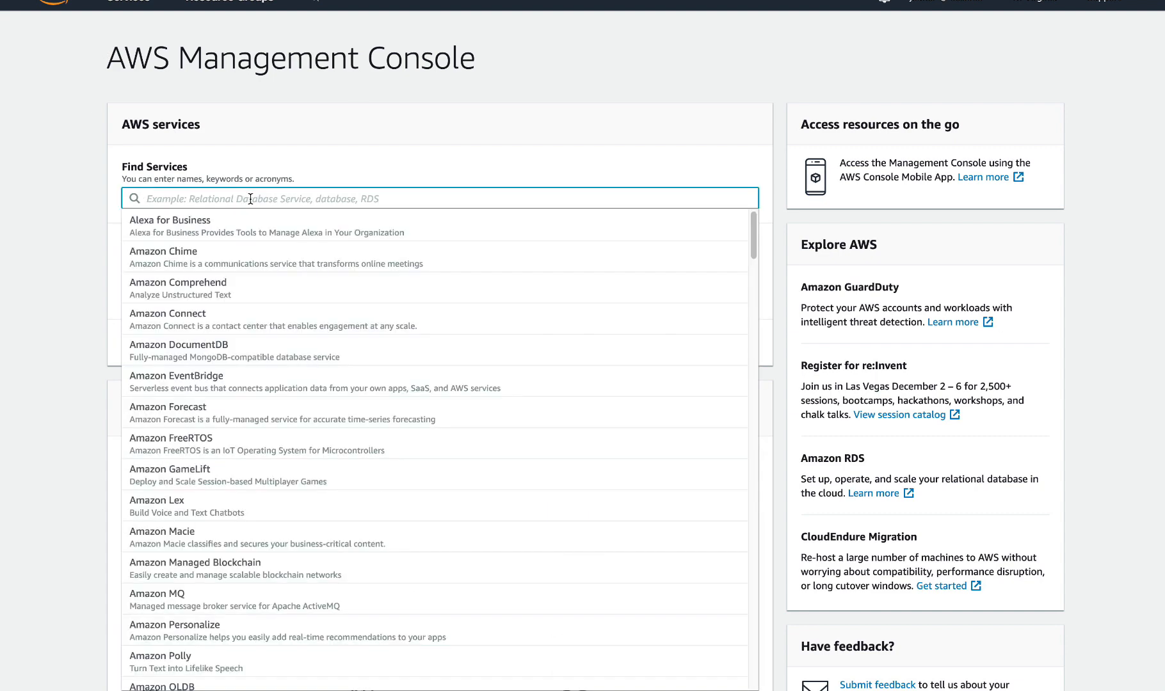
text(ec2)
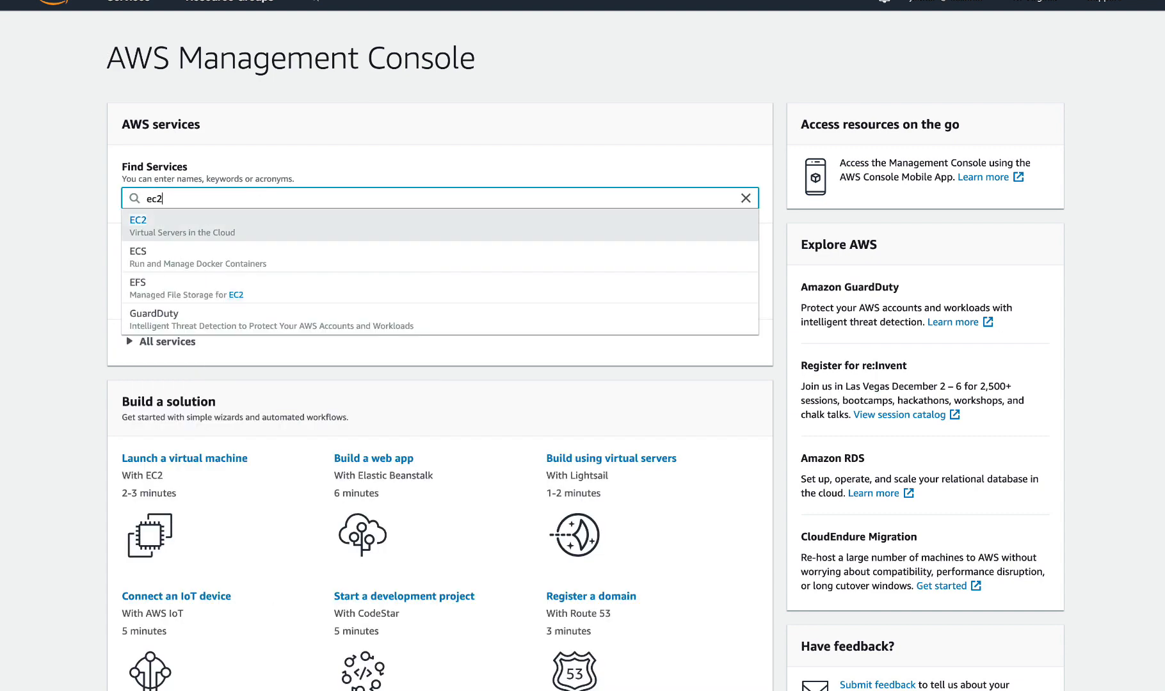
click(163, 228)
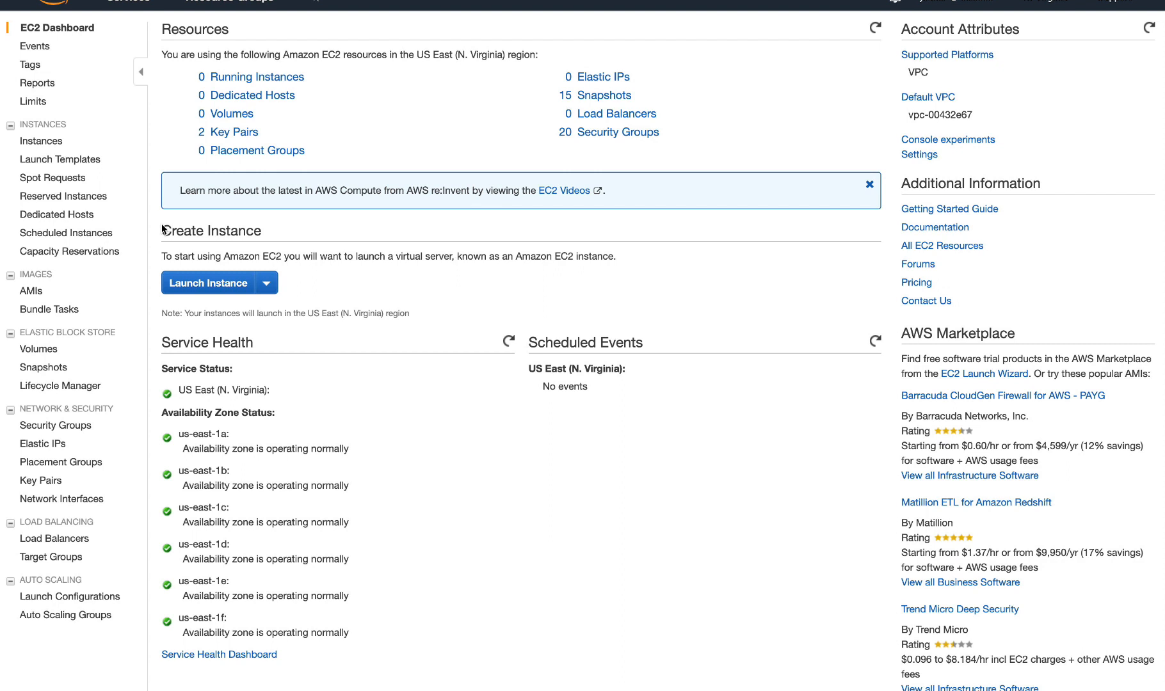
click(238, 286)
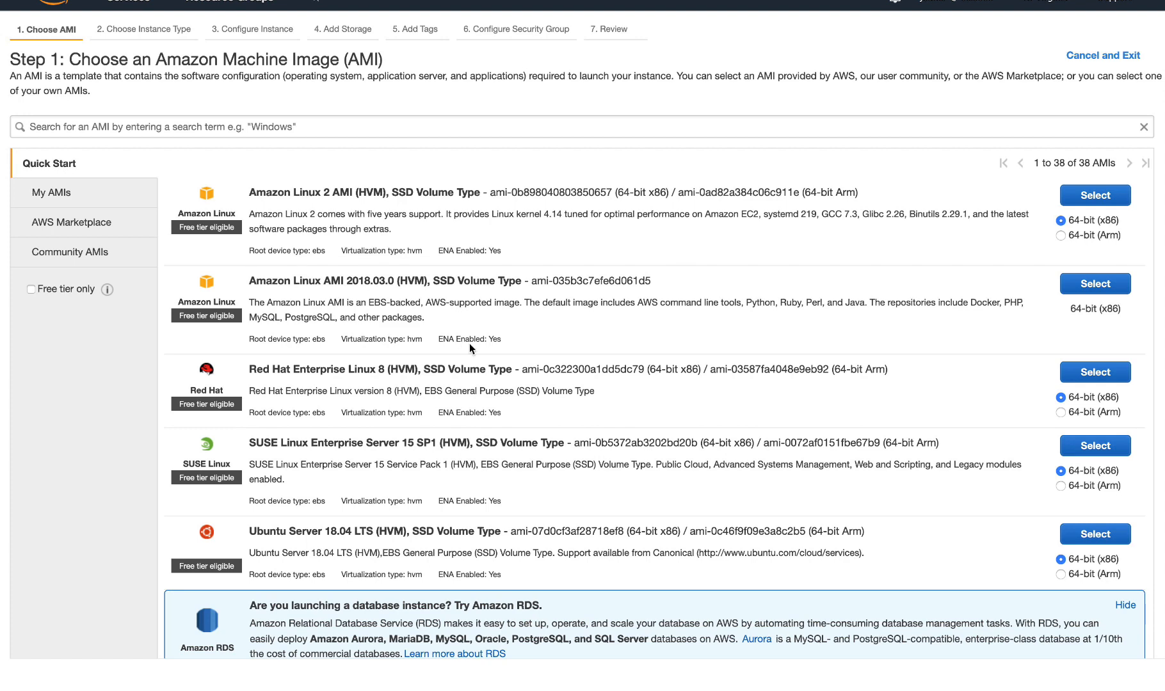
Step: Choose the 64-bit (x86) Amazon Linux 2 AMI (HVM), SSD Volume Type, and proceed with the t2.micro instance type to the instance details
scroll(470, 343, down, 3)
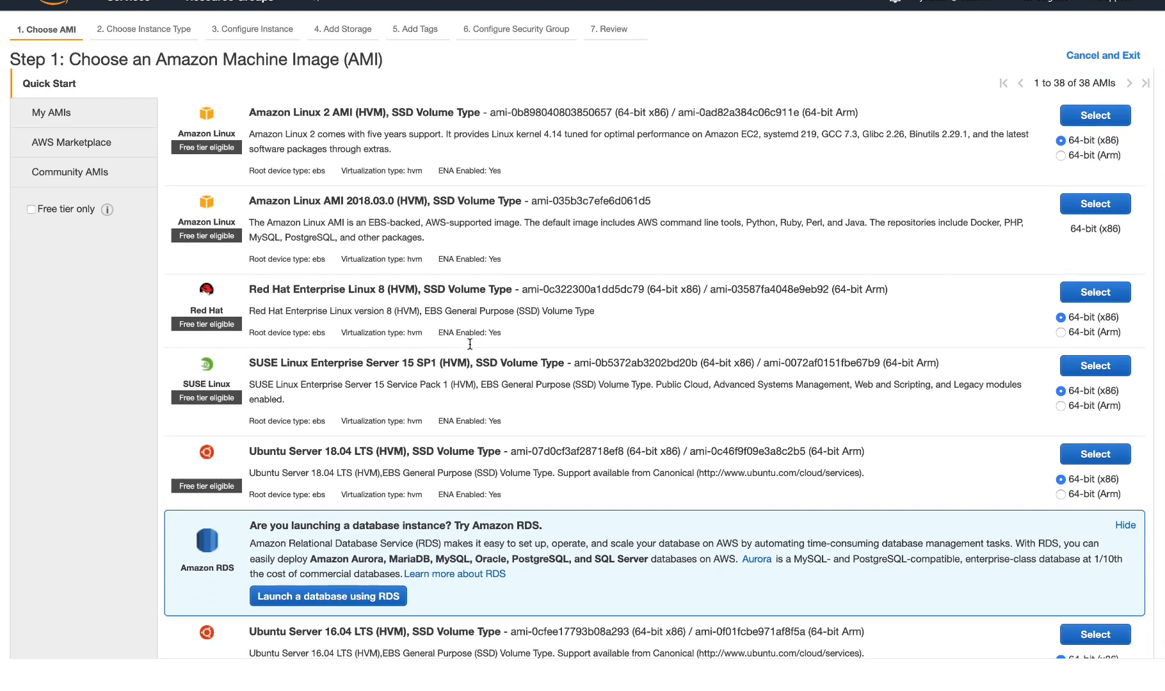
scroll(470, 344, up, 1)
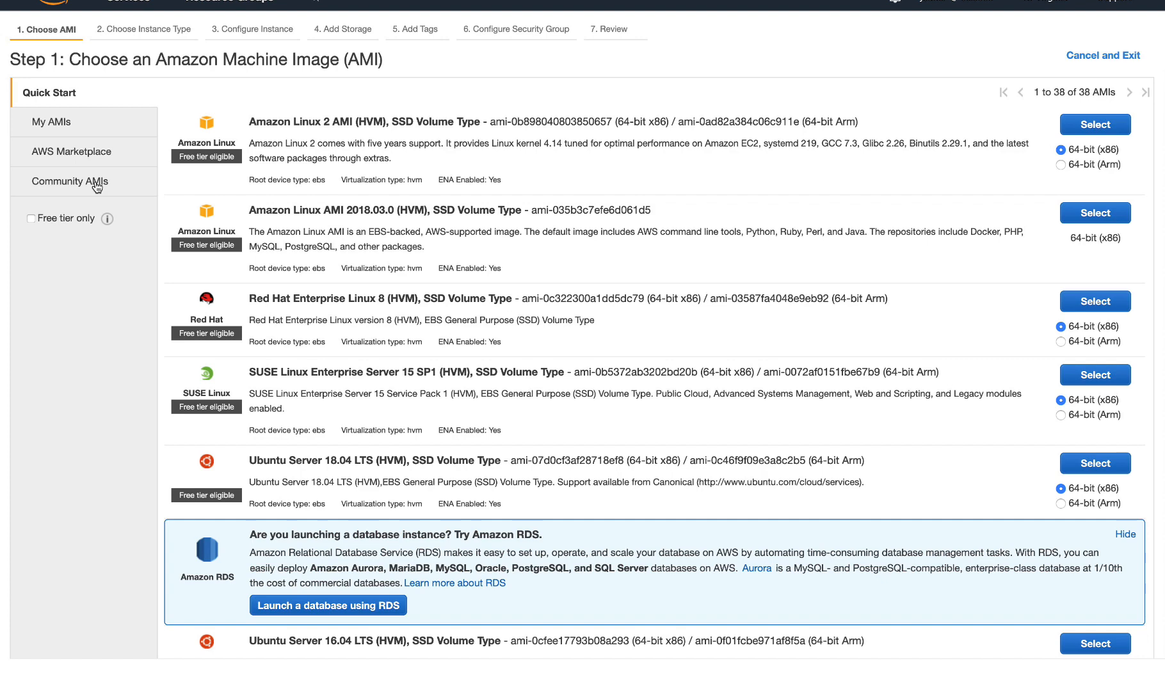
scroll(277, 186, up, 2)
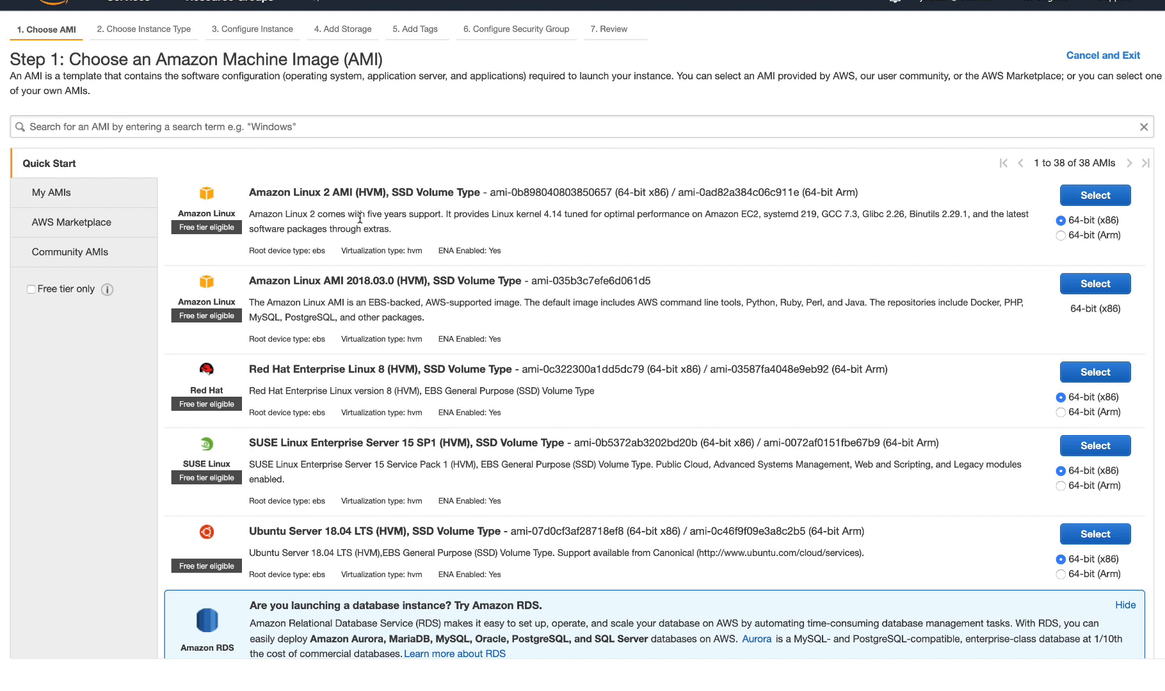
click(1101, 202)
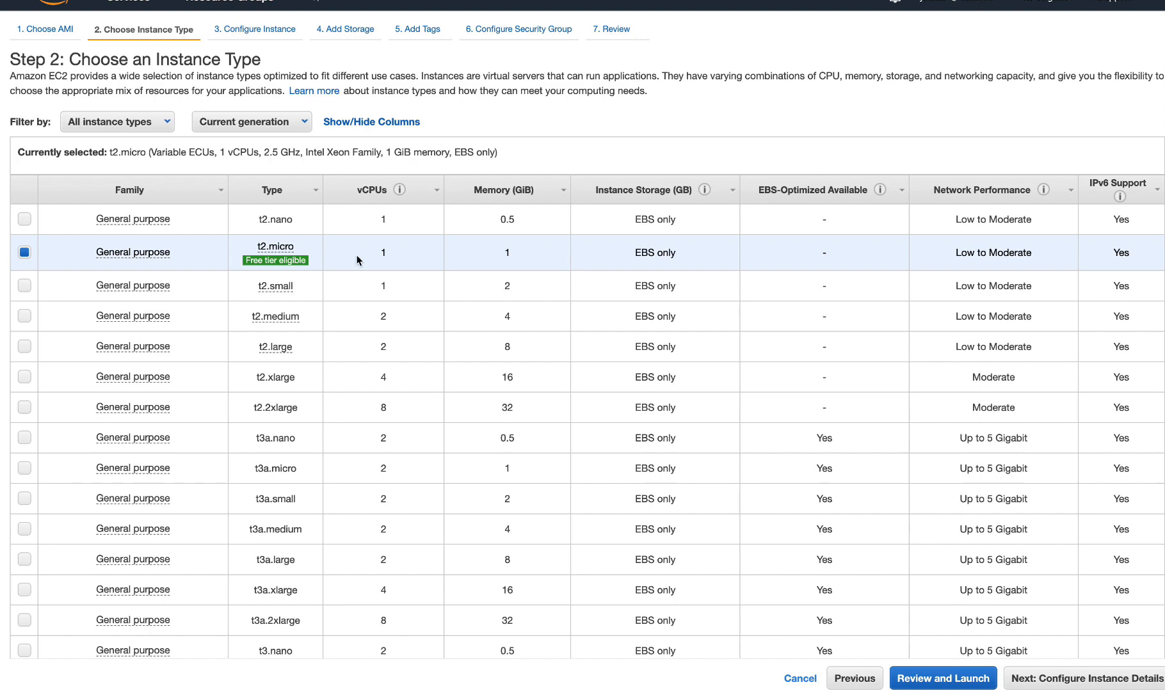
mouse_move(126, 256)
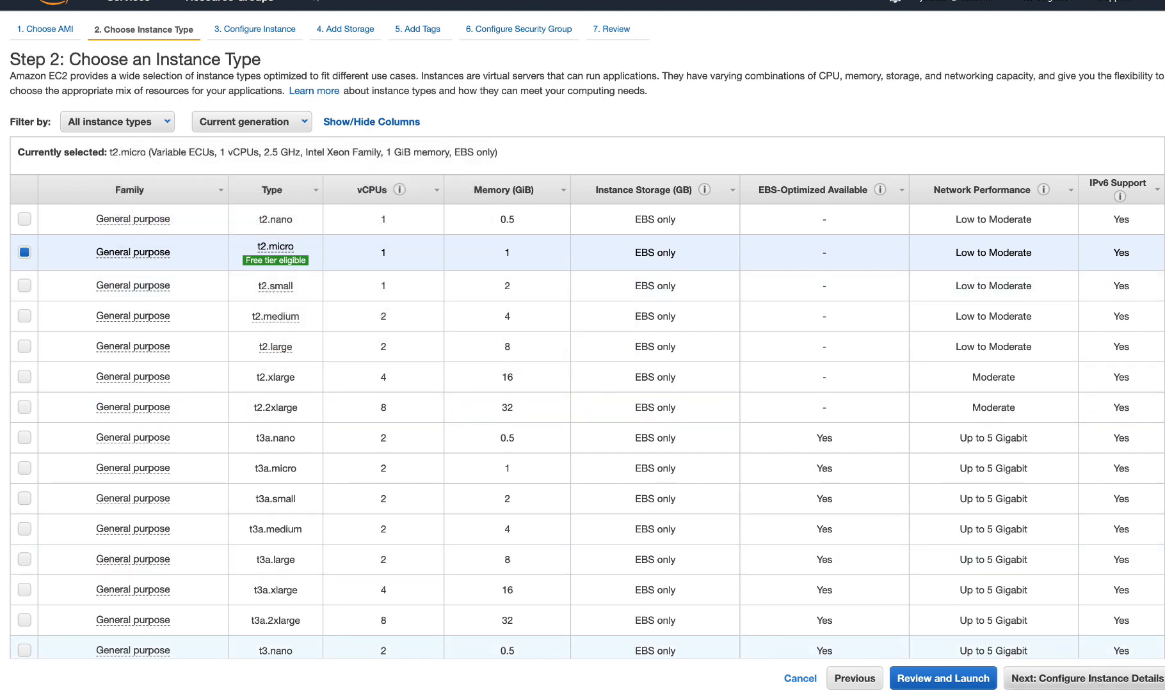
click(1111, 684)
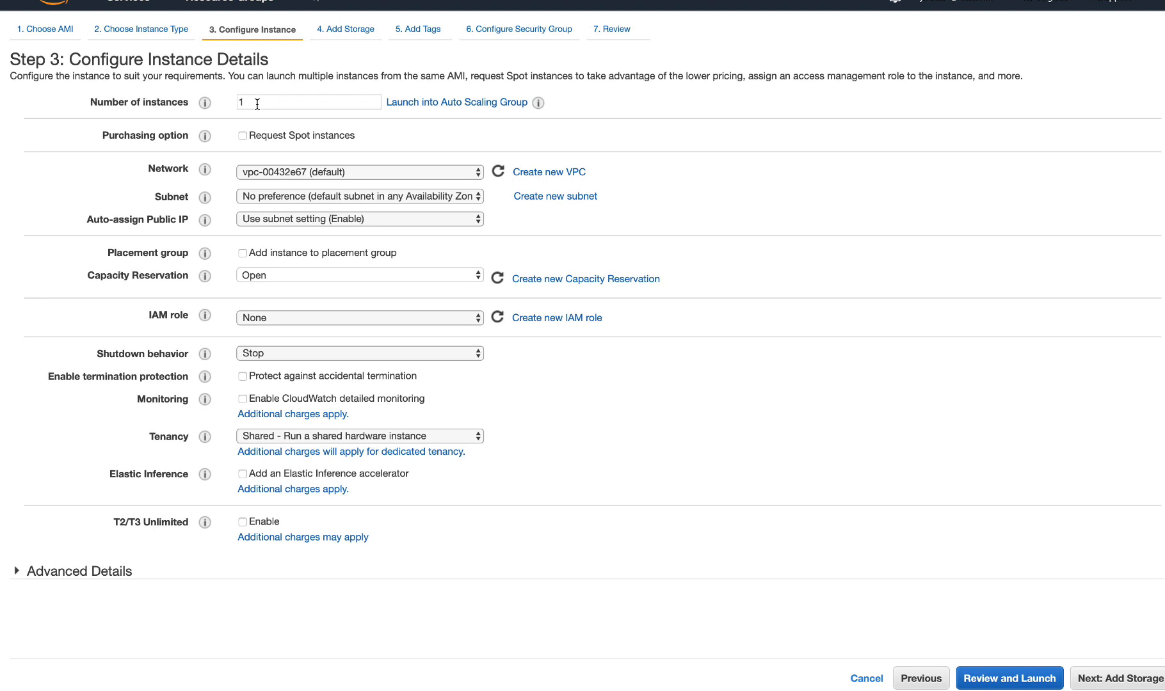
Step: Enable the Spot instances request to view its pricing options, and disable it again
click(243, 136)
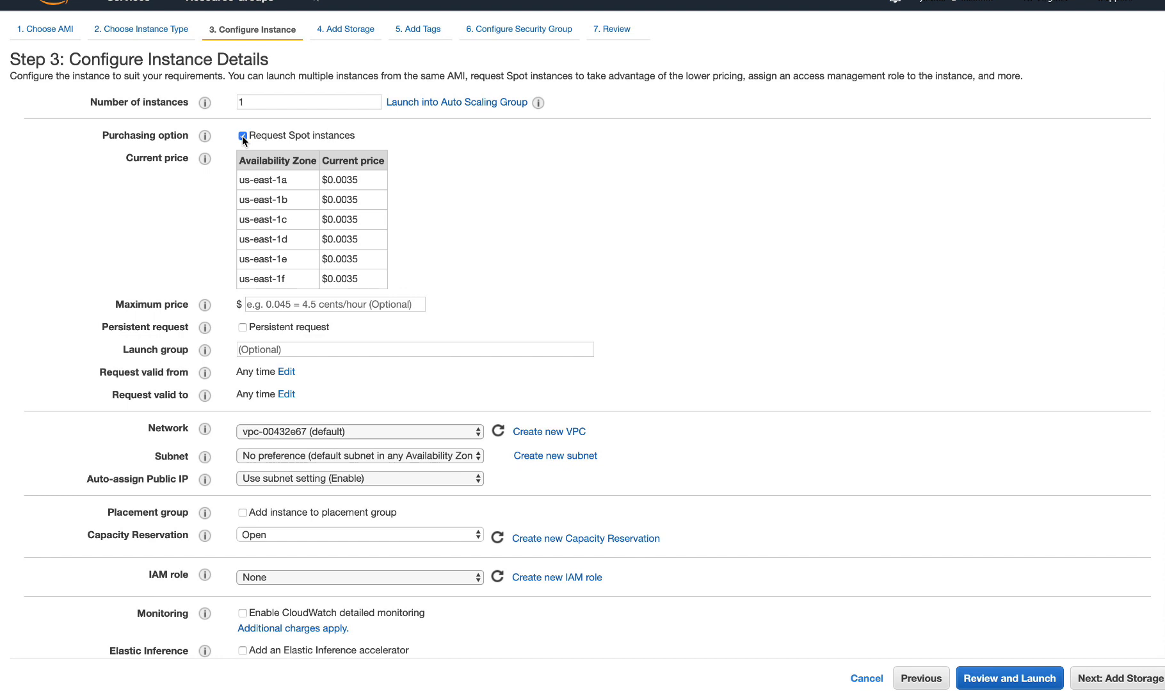
click(242, 135)
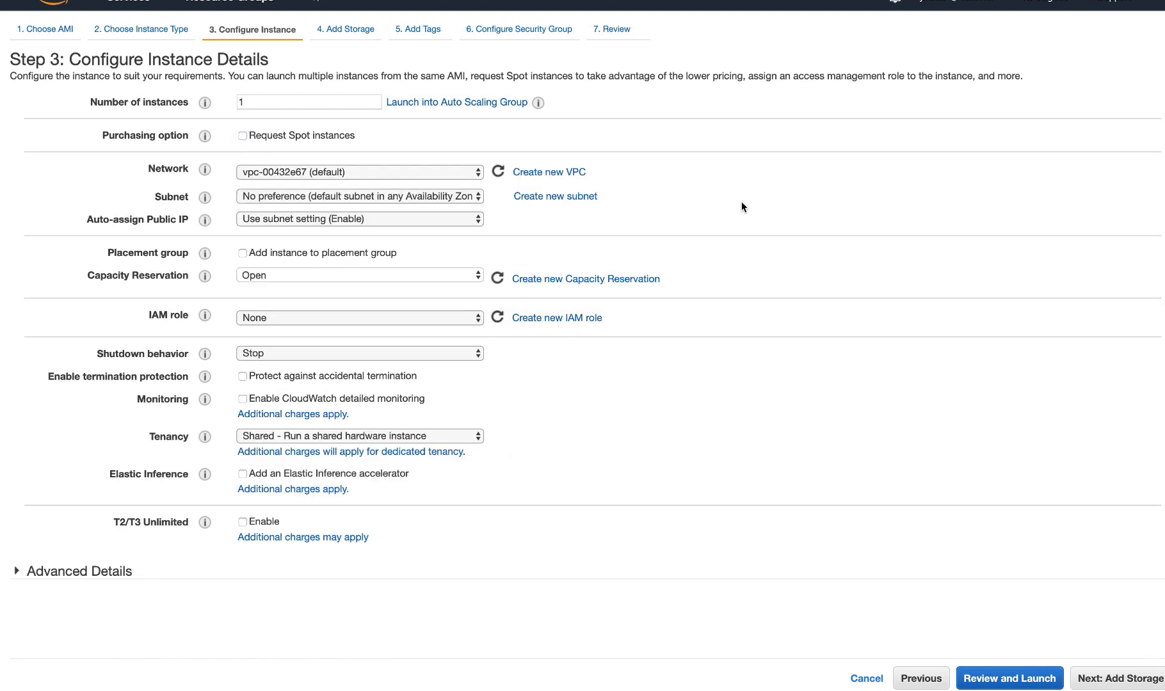
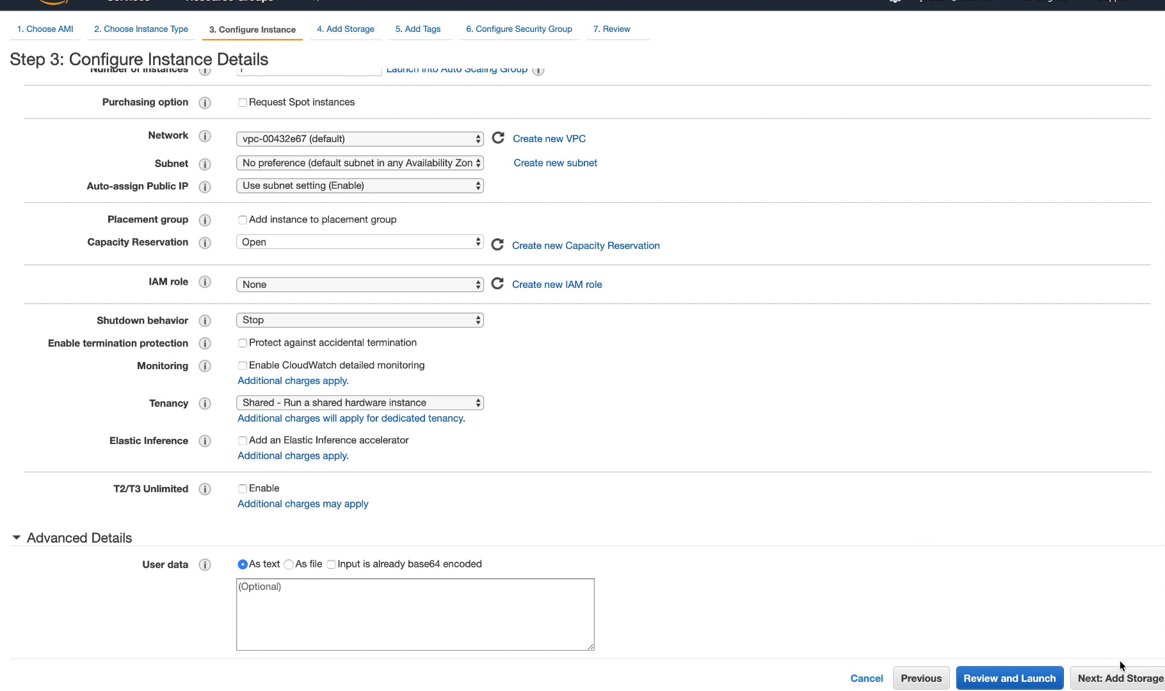
Step: Proceed to the storage settings, view the root volume's type options, keep General Purpose SSD (gp2) and continue to the tags
click(1125, 680)
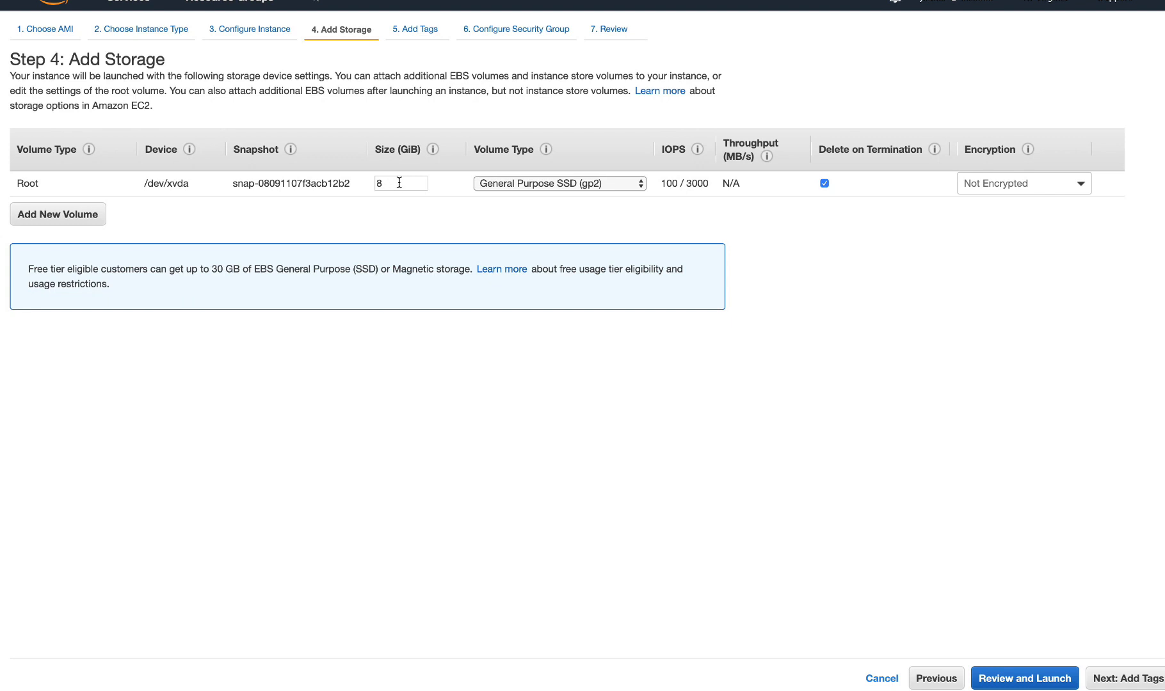
click(617, 185)
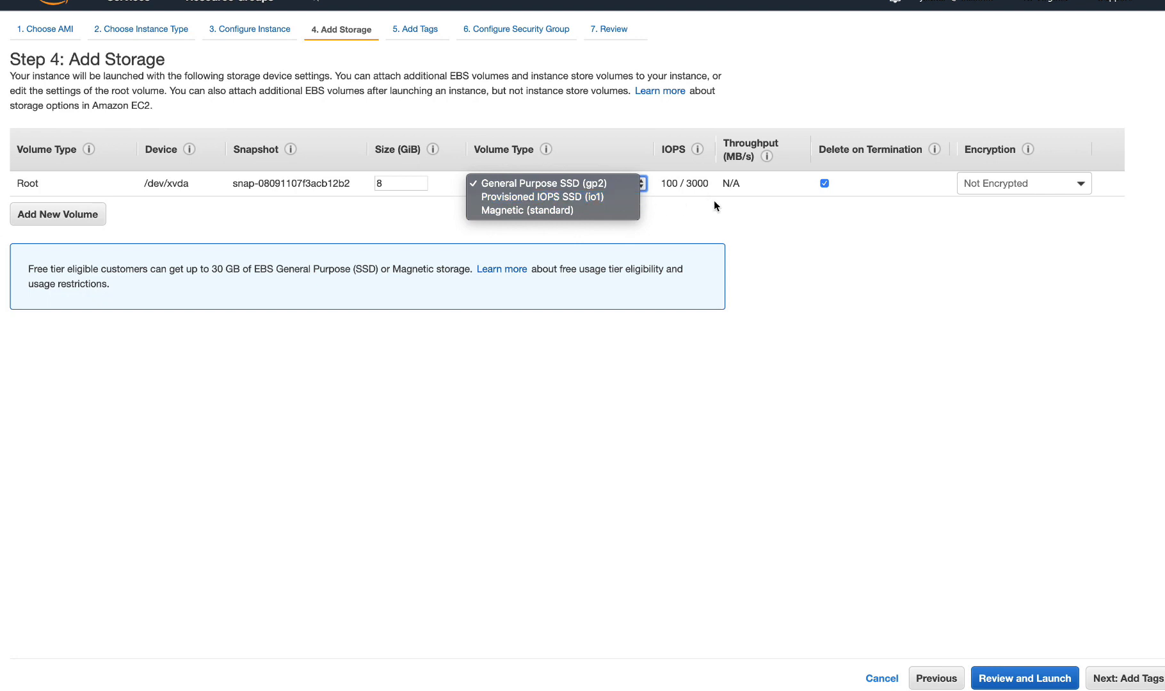
click(756, 216)
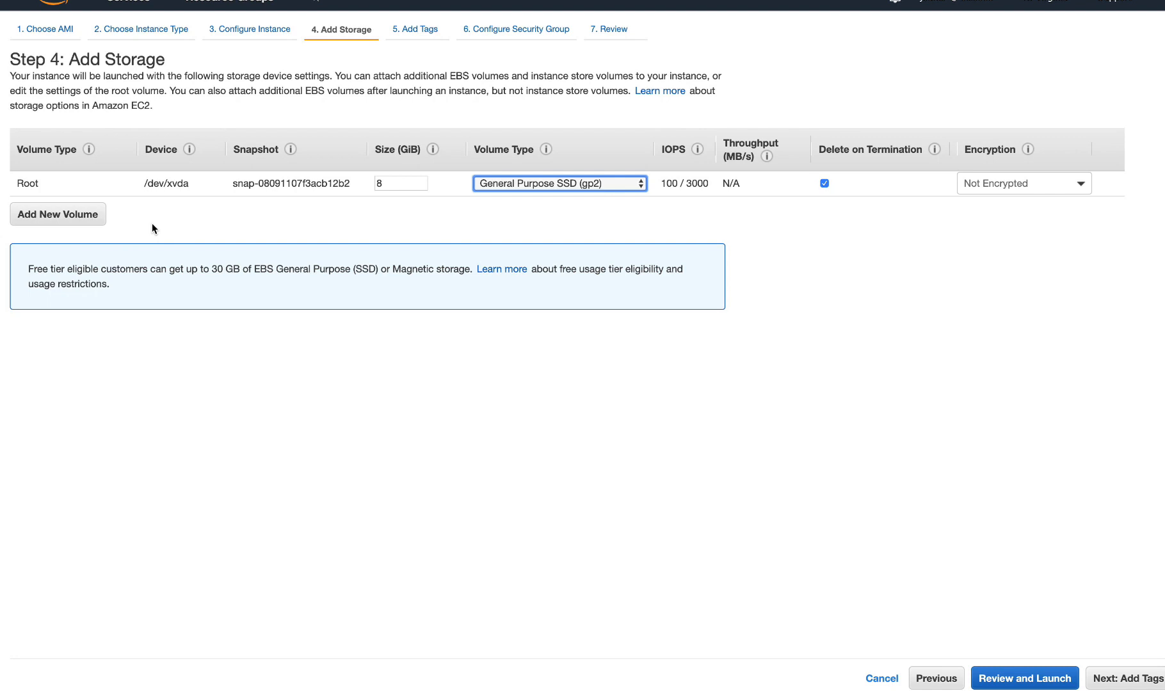
click(1134, 681)
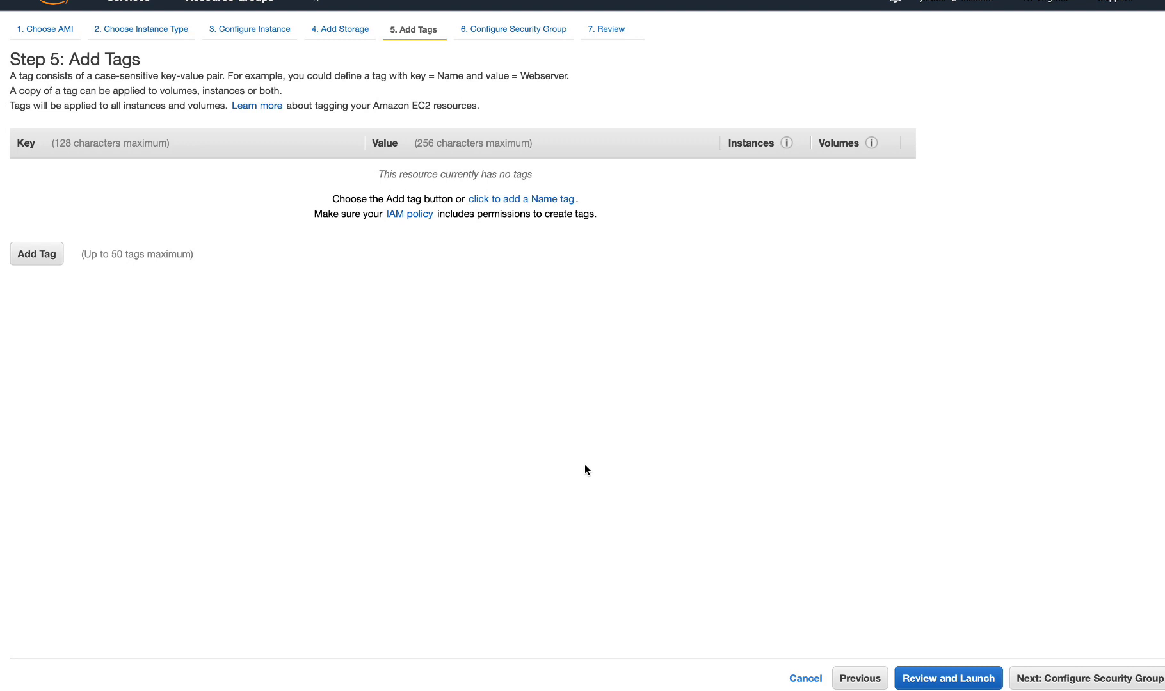
Step: Add a tag with the key "Project" and the value "Fido", and continue to the security group configuration
click(46, 255)
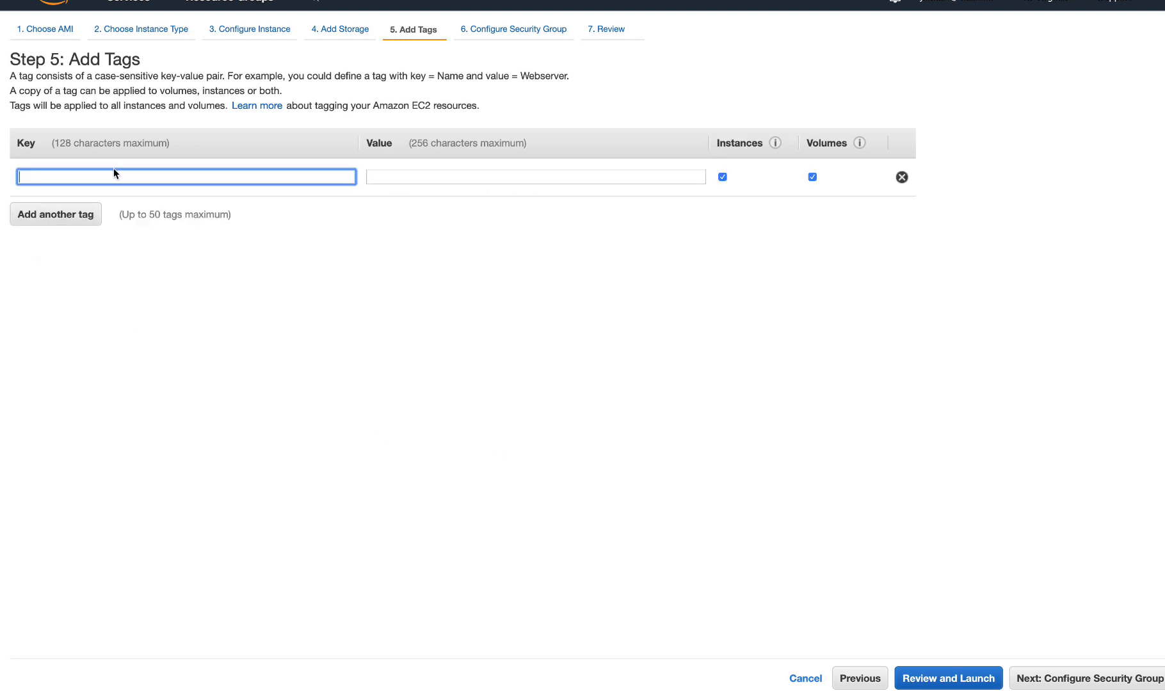
text(Project)
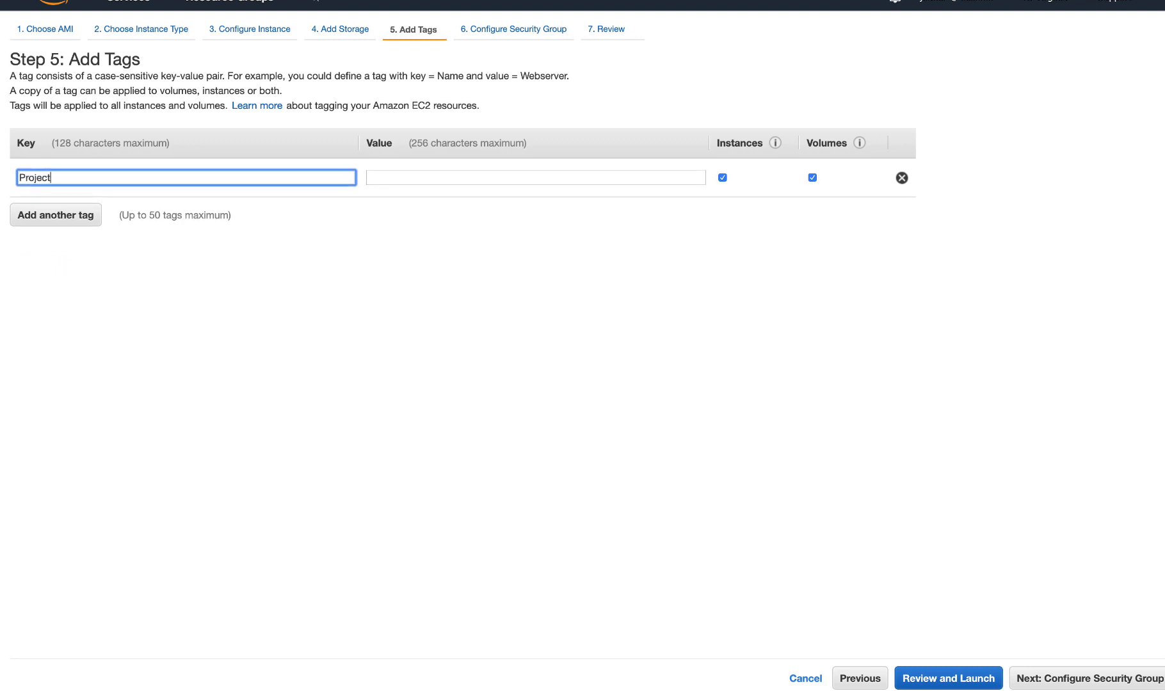
key(Tab)
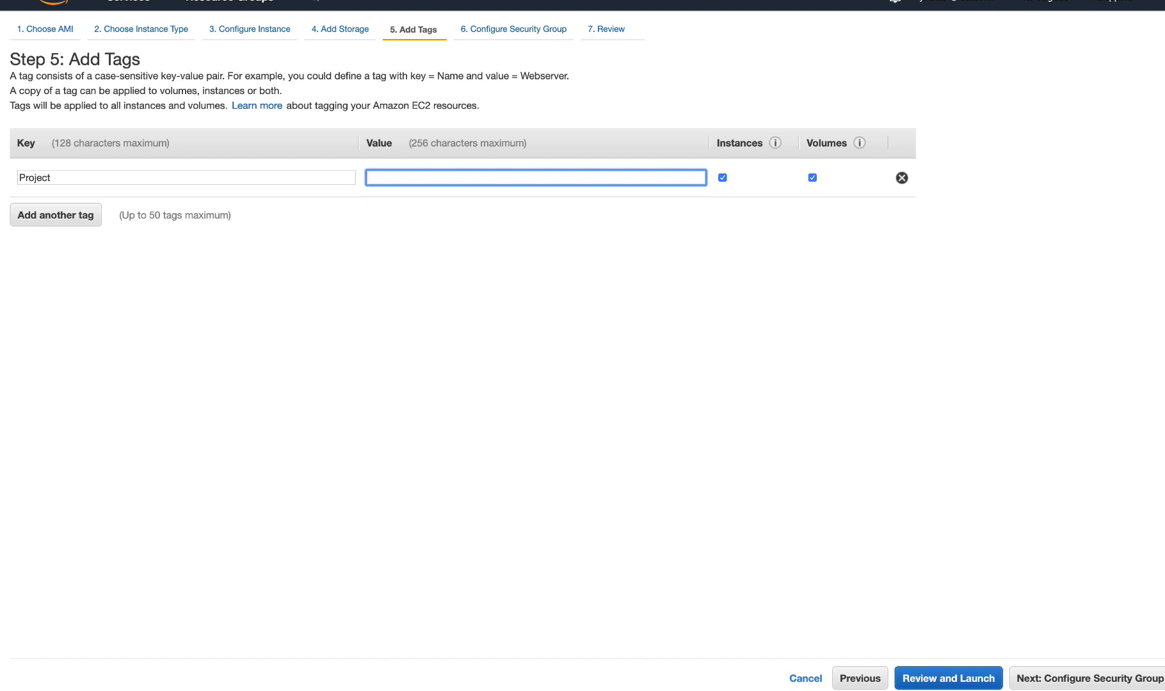
text(Fido)
click(1117, 680)
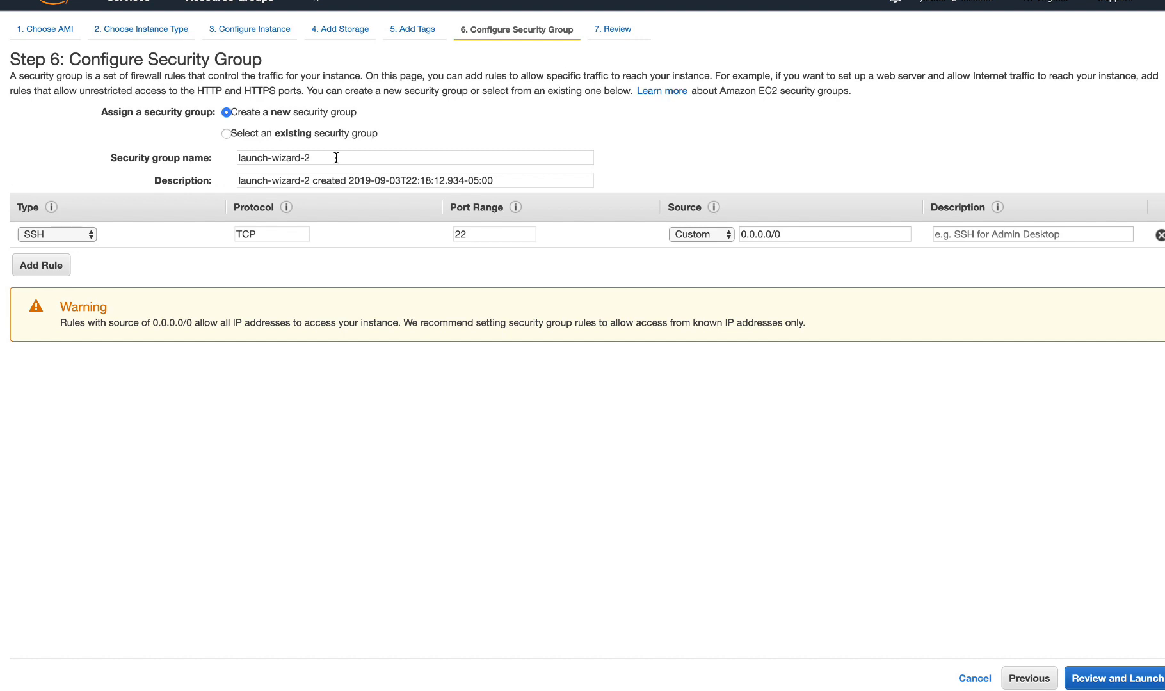
Step: Name the new security group "ssh-access-only" and set its description to "only allow ssh access"
drag(337, 158, 220, 155)
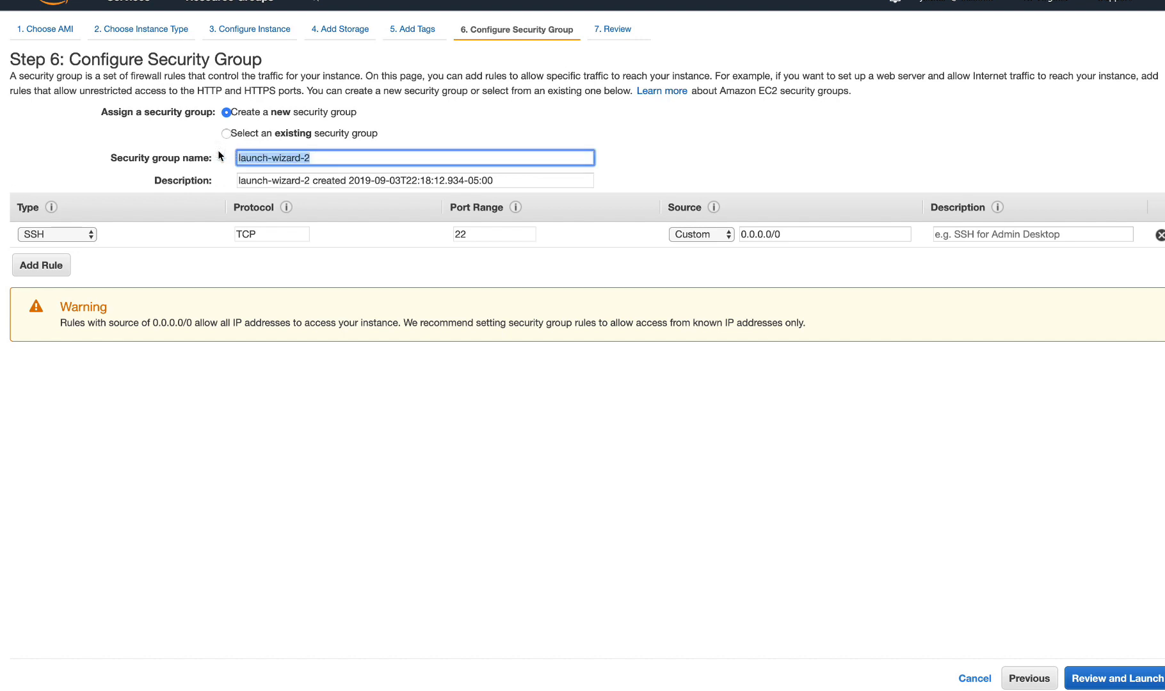
text(ss)
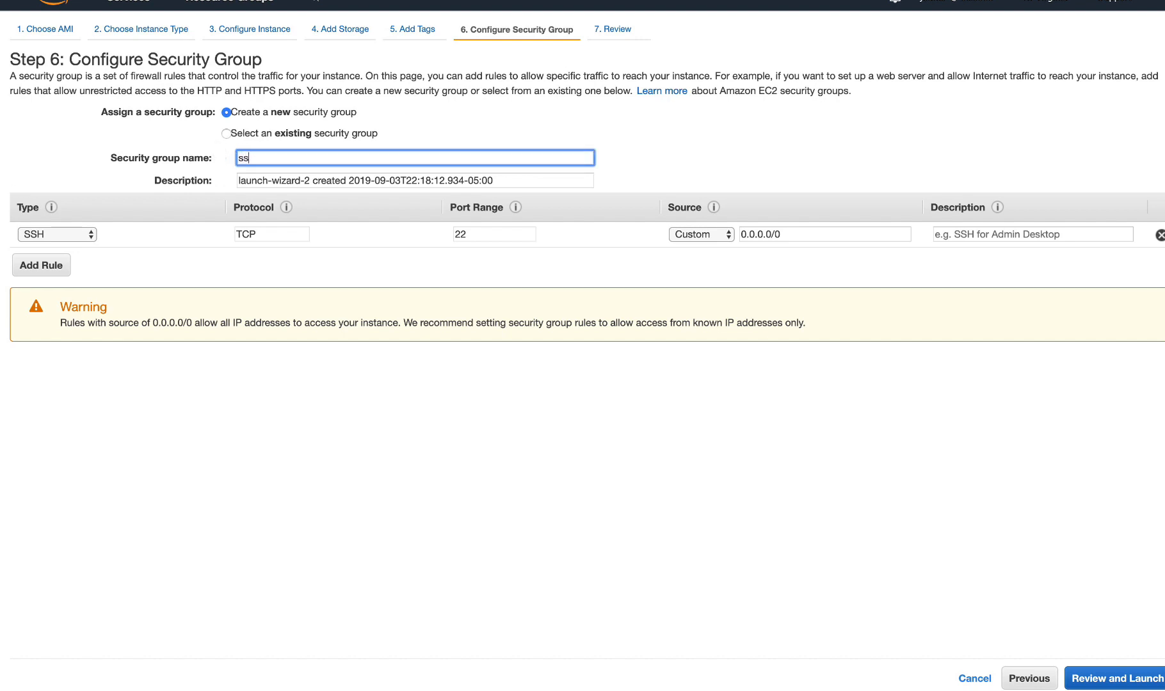
text(h-access)
text(-only)
click(348, 180)
drag(517, 180, 235, 180)
key(BackSpace)
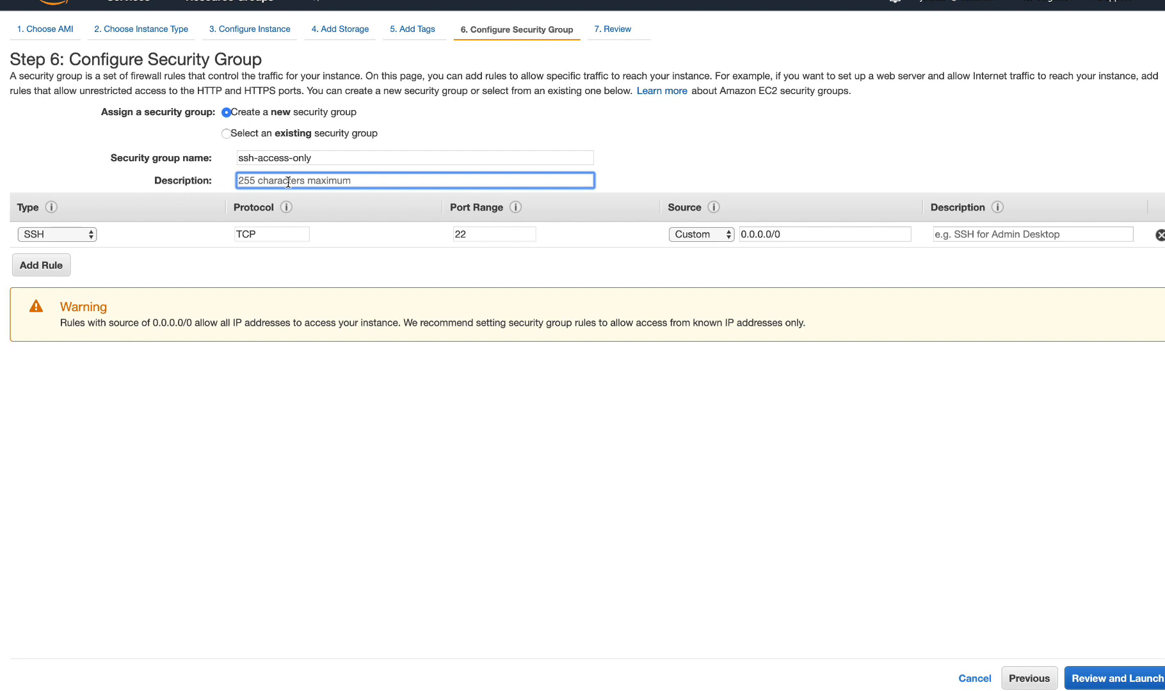
text(only allow ssh access)
drag(790, 236, 749, 236)
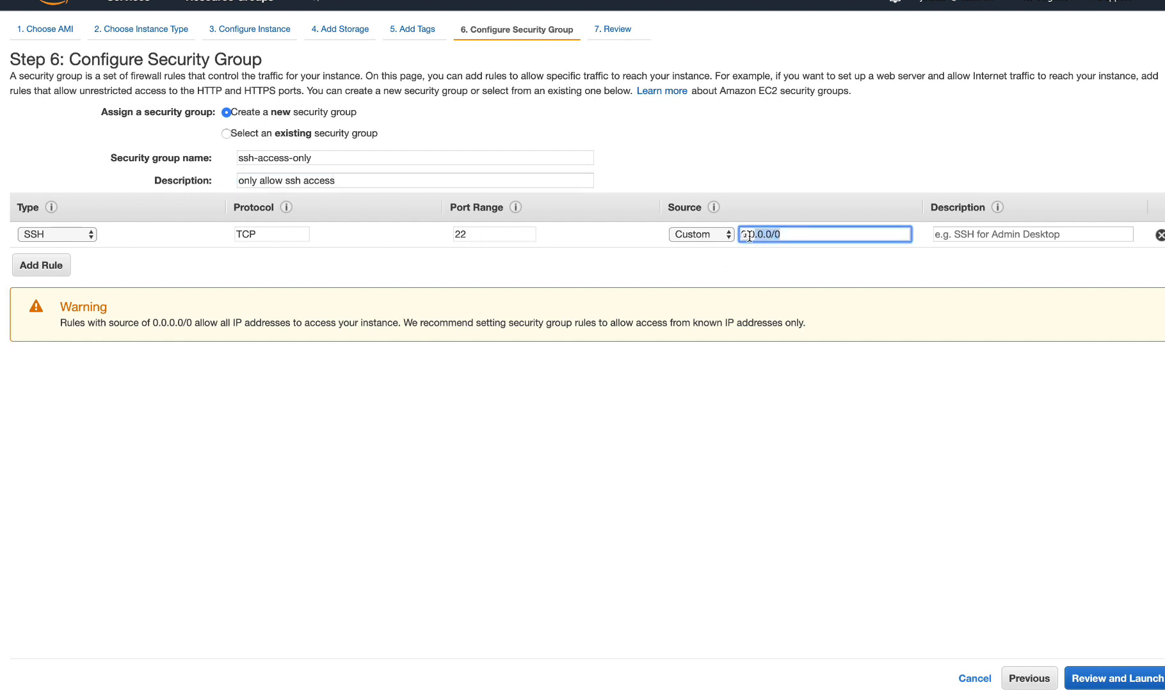
click(805, 233)
drag(804, 232, 741, 231)
click(805, 234)
Step: Add a second security group rule of type HTTP, and remove it again
click(38, 265)
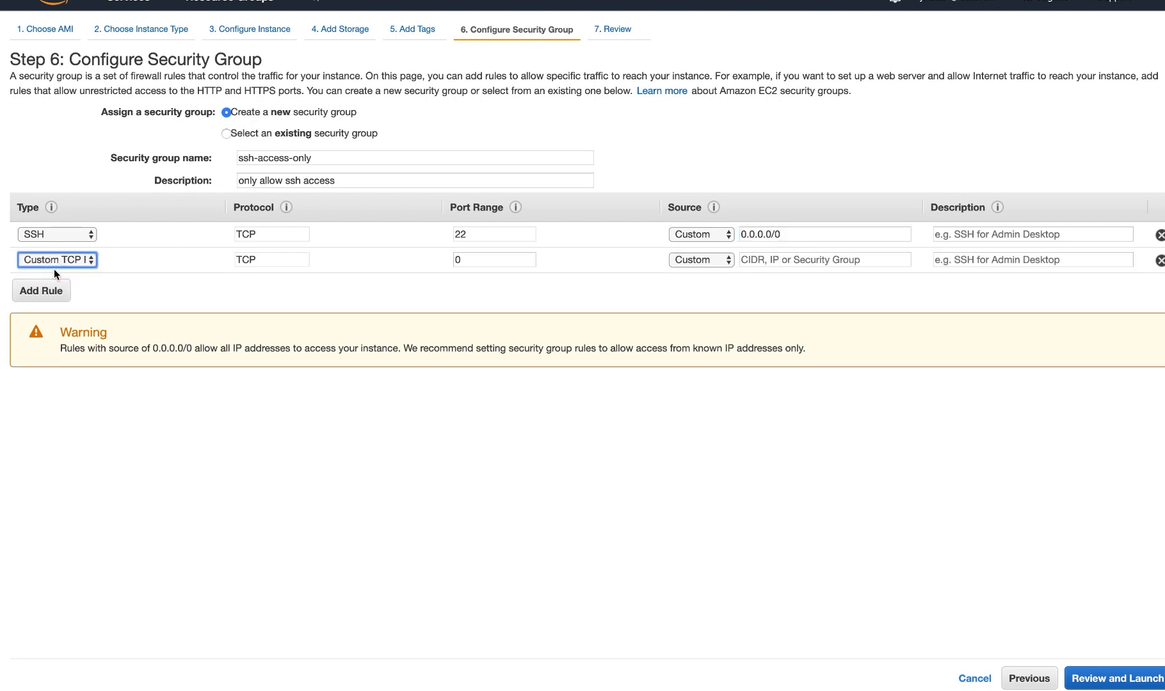
click(72, 257)
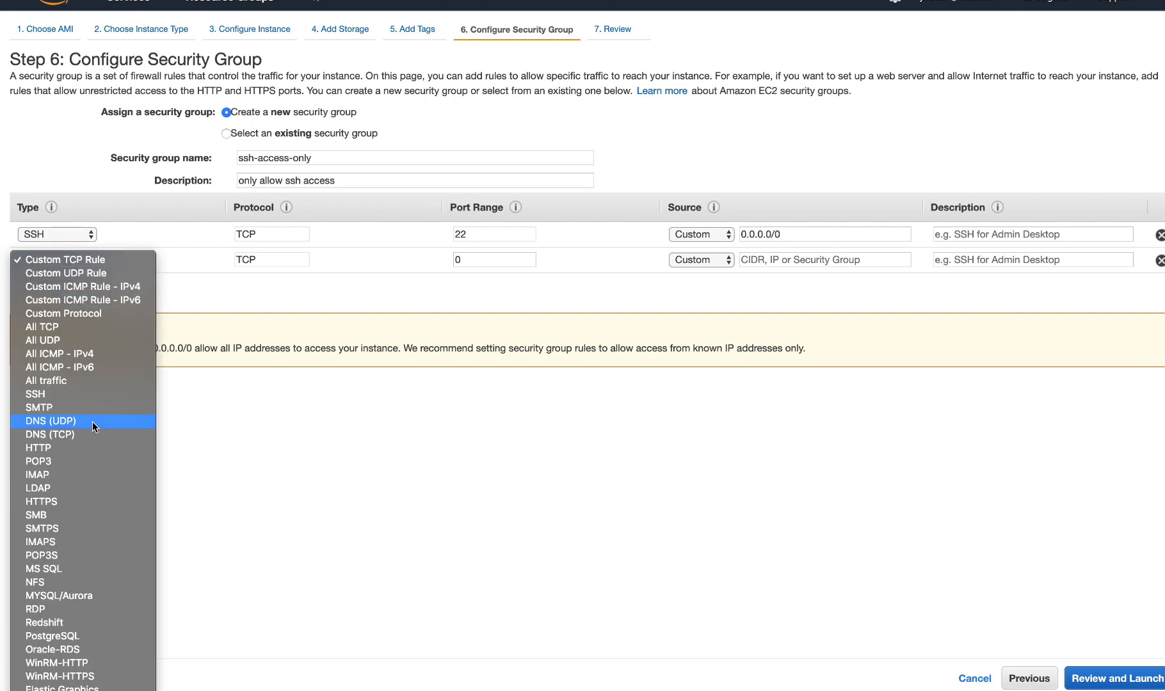
click(65, 448)
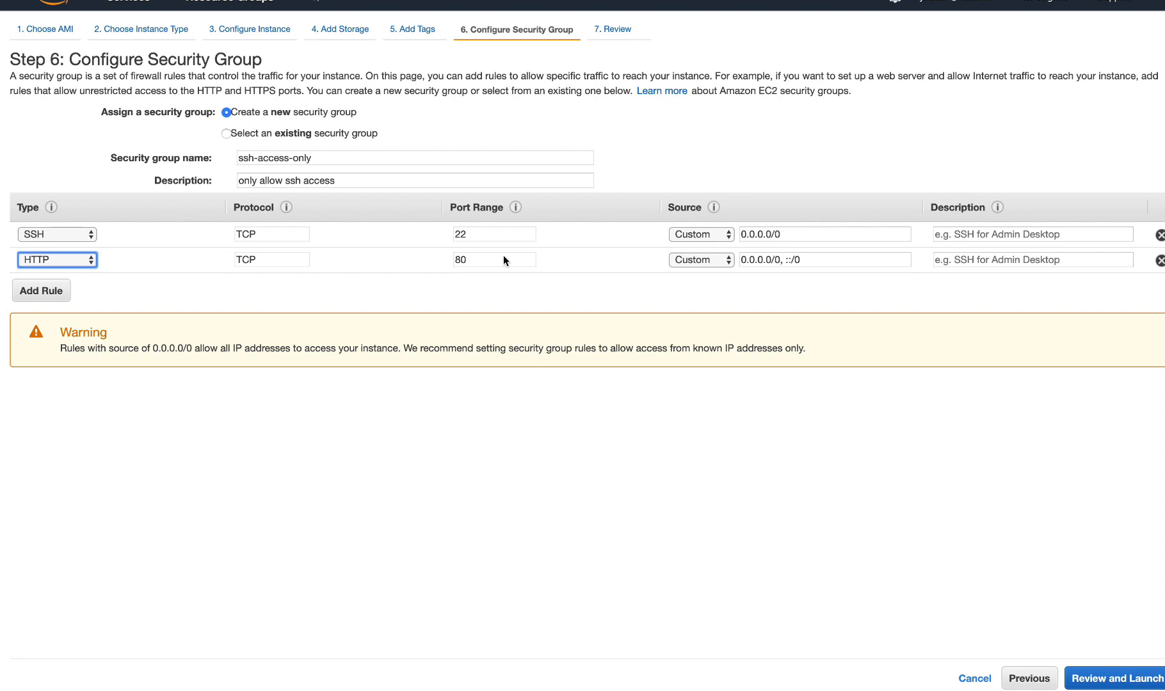
click(1160, 260)
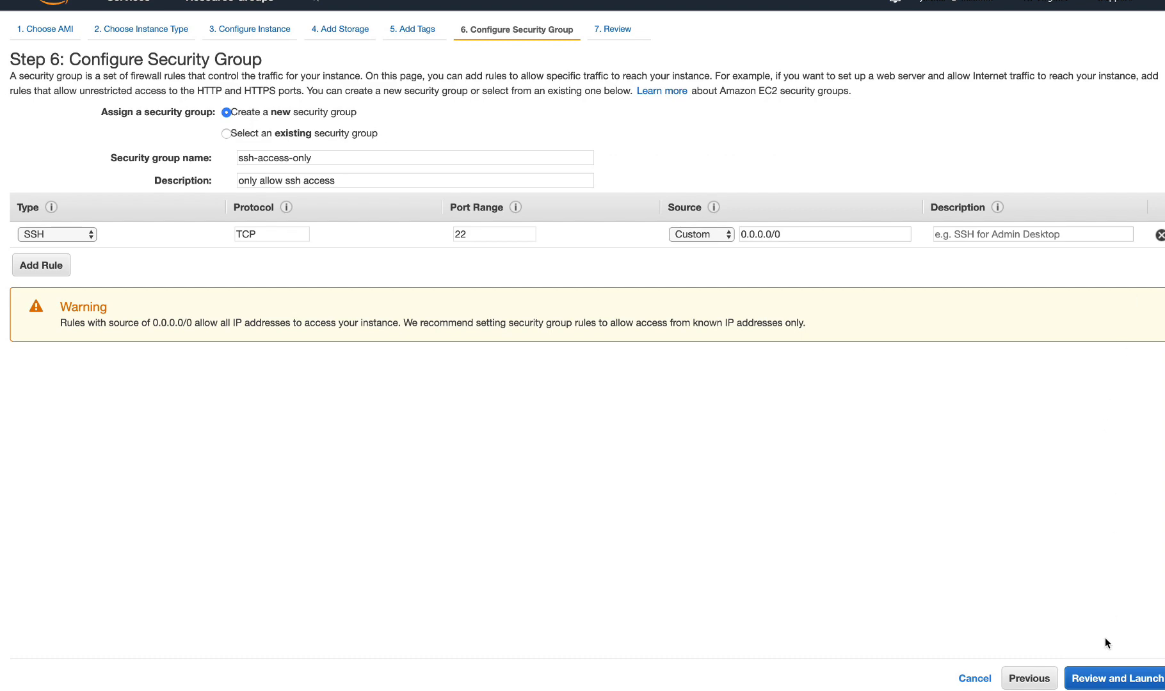
Step: Proceed to the launch review, check the instance's settings and start the launch to reach the key pair selection
click(1118, 682)
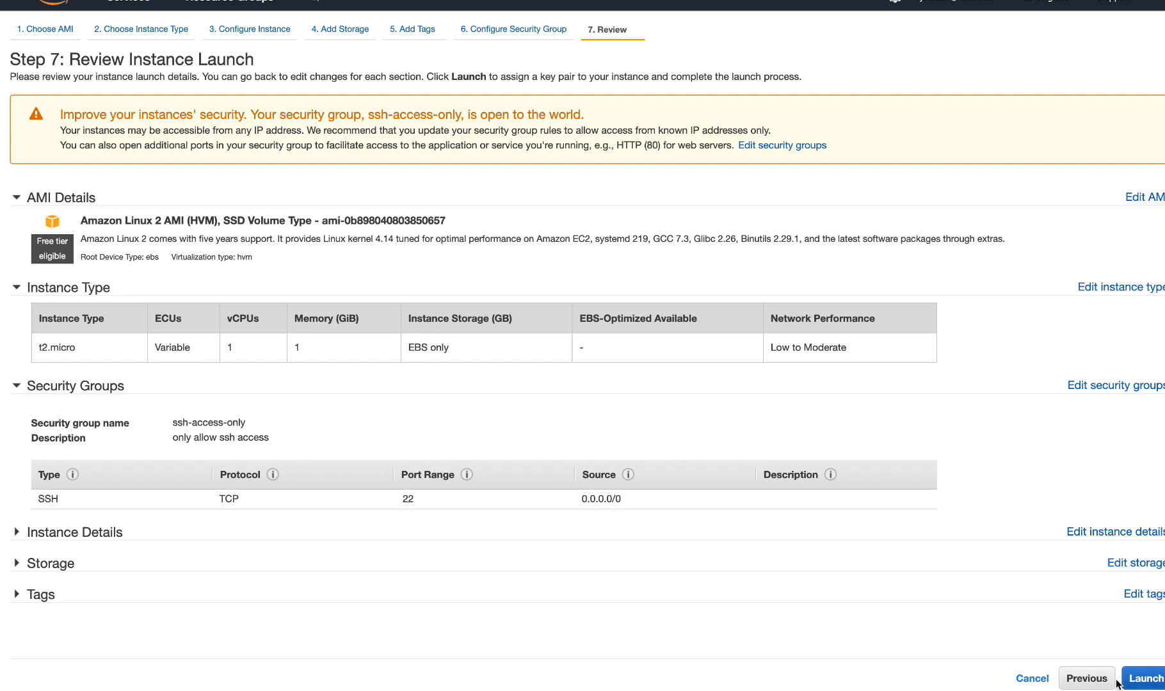
scroll(489, 419, down, 1)
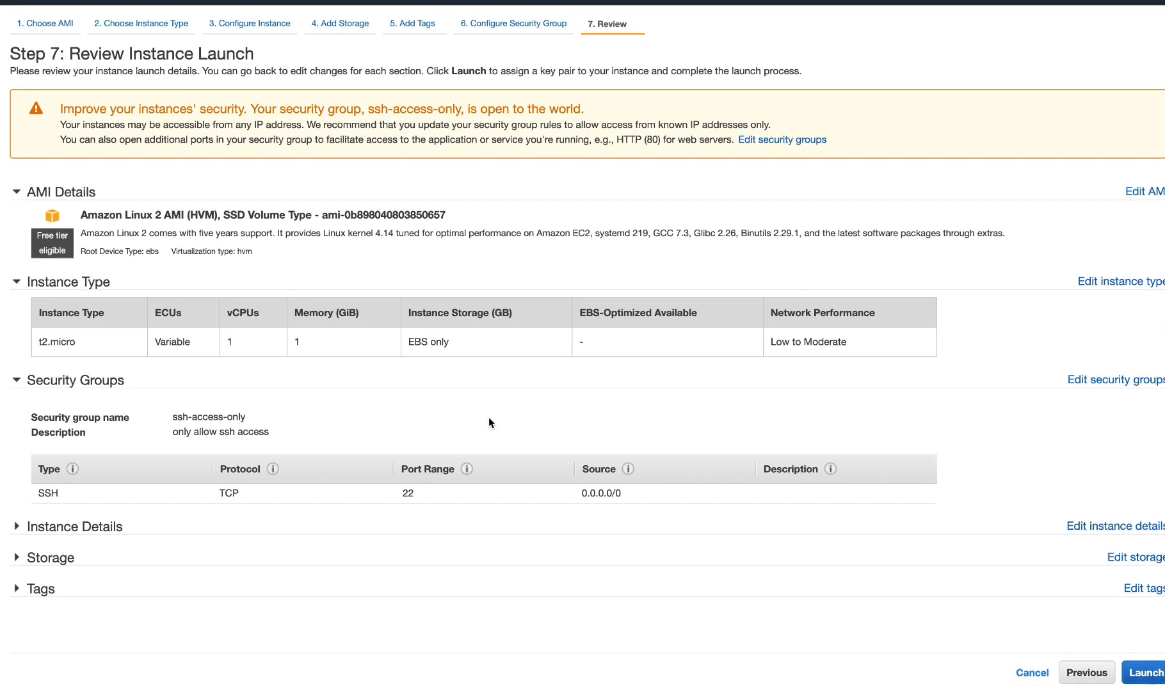
scroll(489, 418, up, 1)
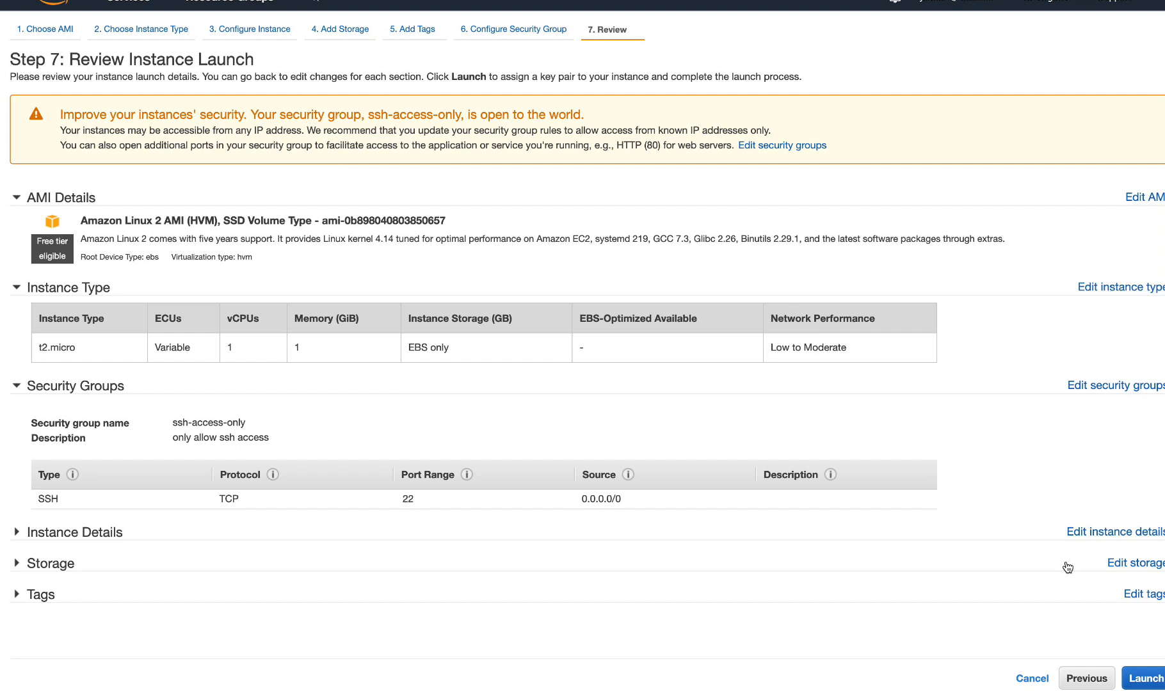
click(1143, 681)
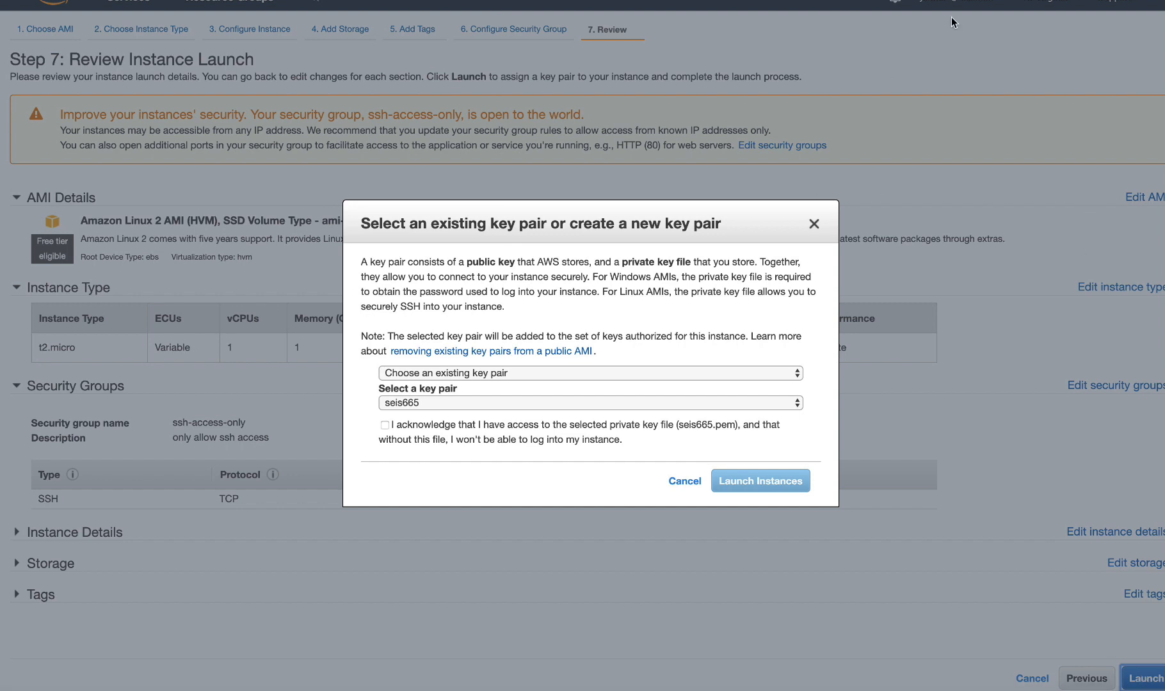
Step: Choose to create a new key pair and name it "mykeypair"
click(525, 373)
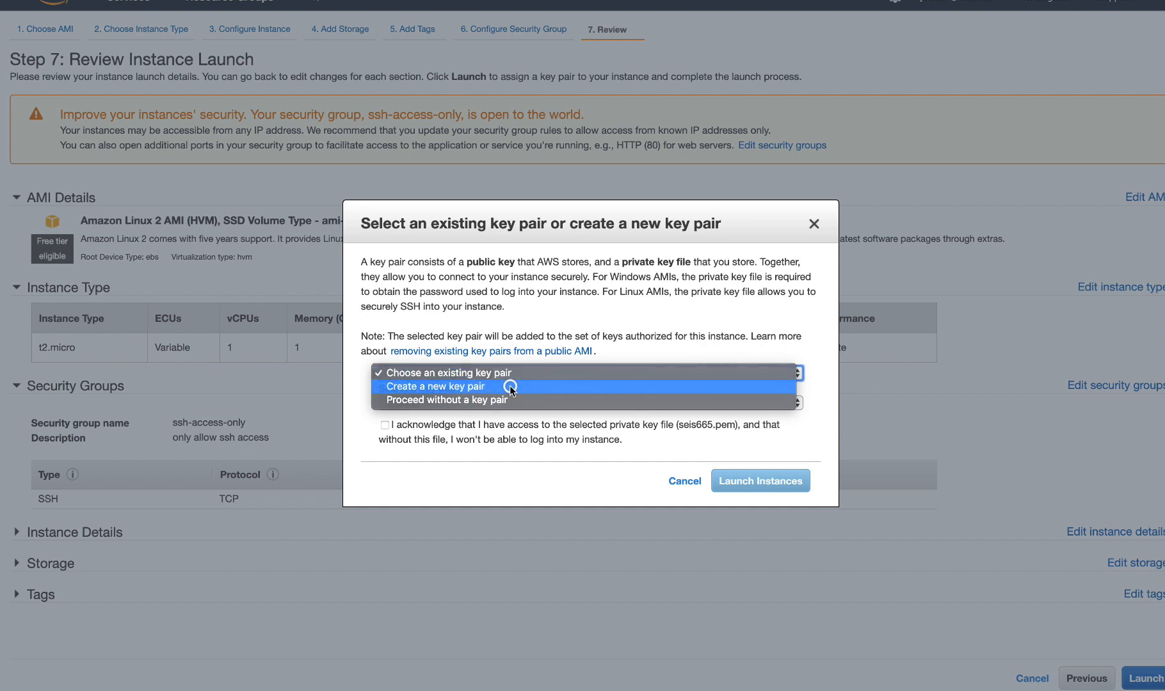
click(510, 385)
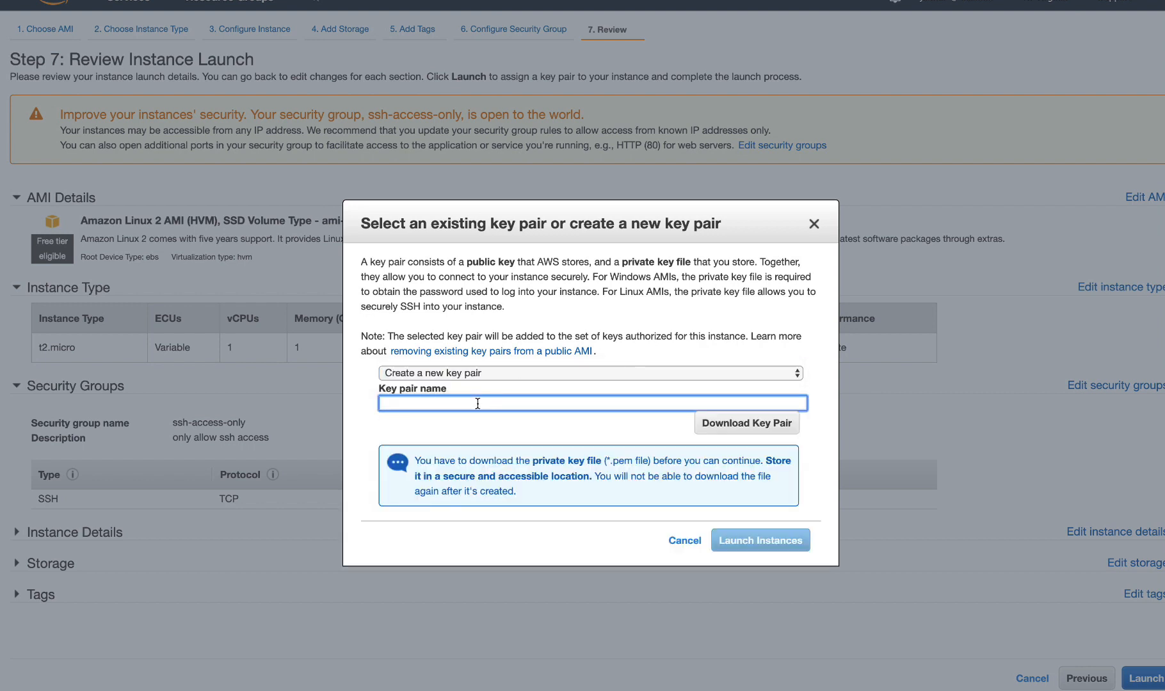
text(mykeypair)
Step: Choose the existing key pair seis665, acknowledge access to its private key file and launch the instance
click(534, 372)
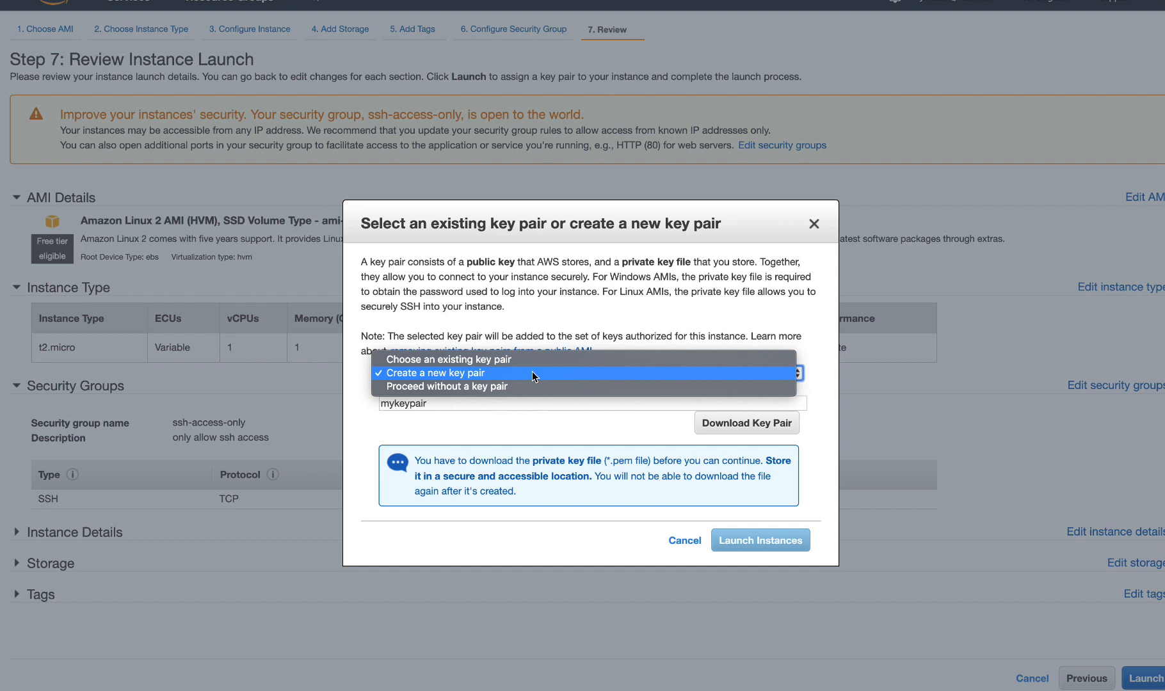
click(520, 361)
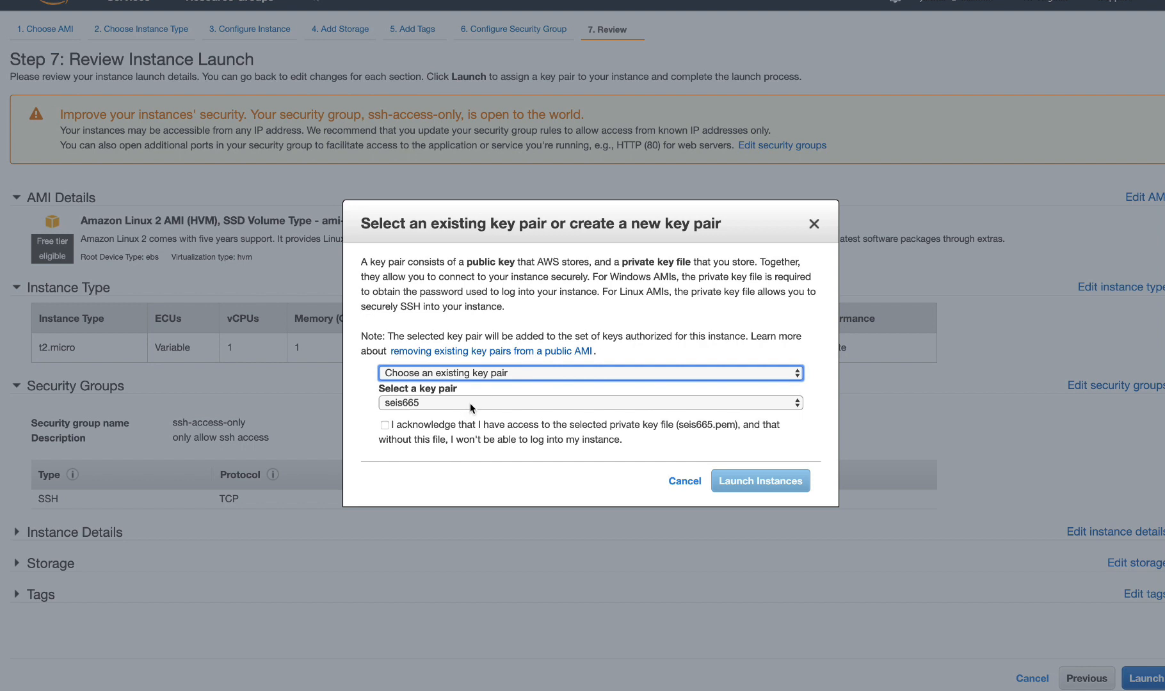
click(385, 425)
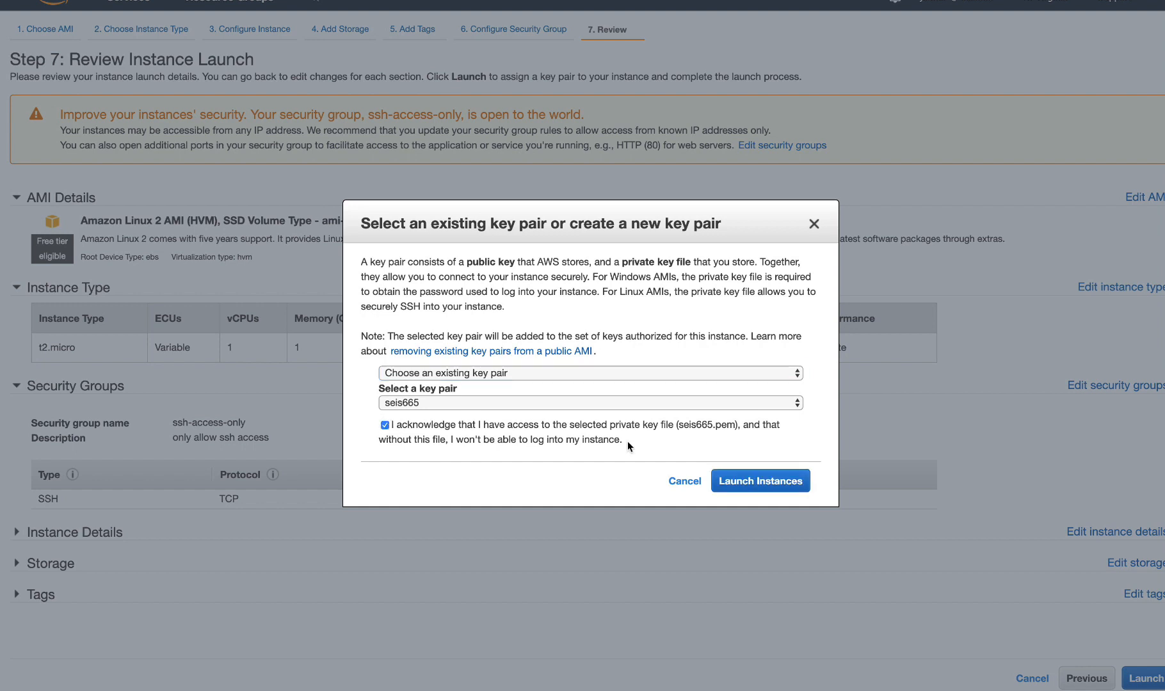
click(764, 481)
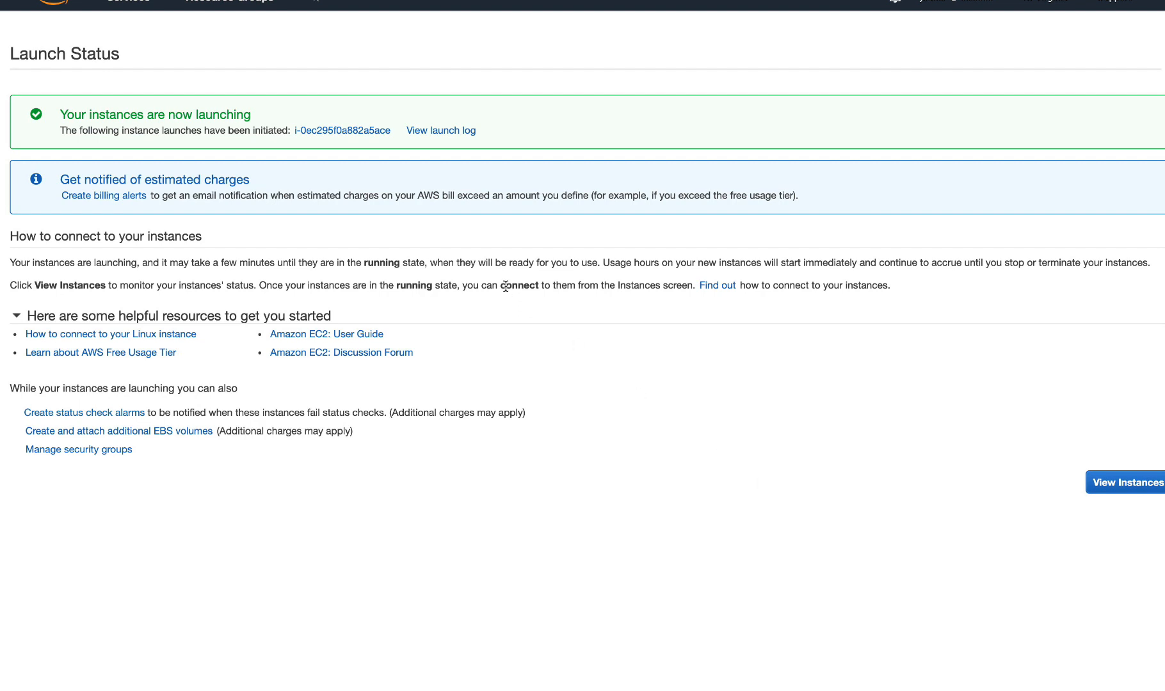
Step: Open the newly launched instance in the instances list and enlarge its details pane to examine the description
click(350, 130)
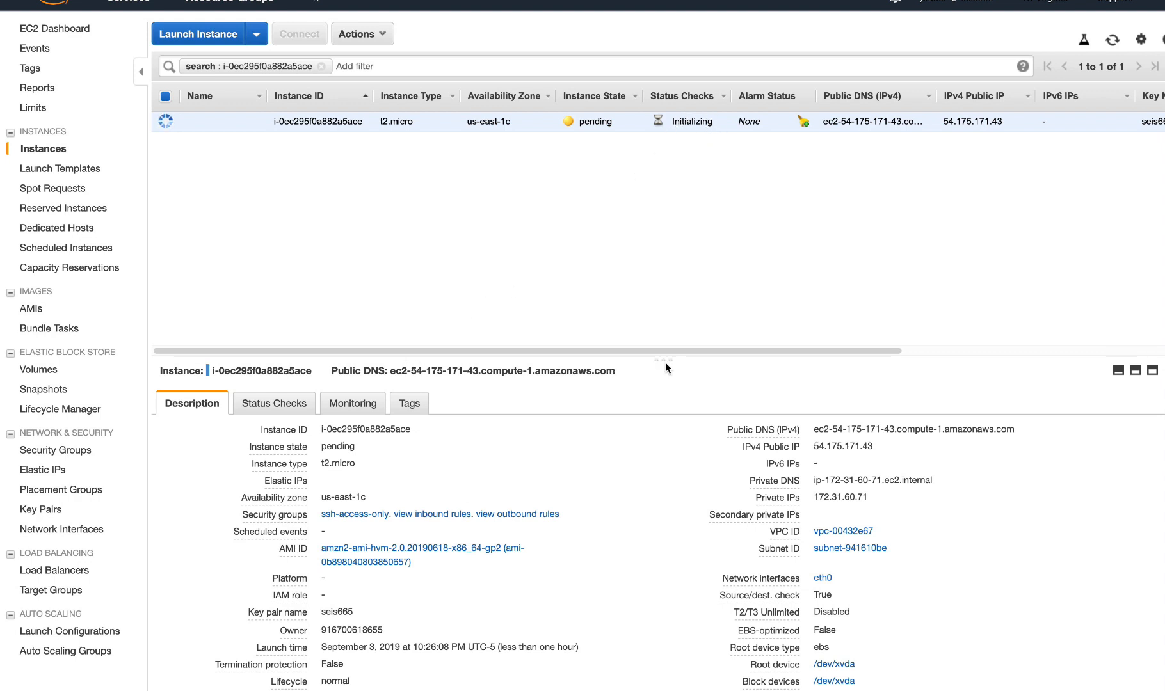
drag(665, 359, 661, 223)
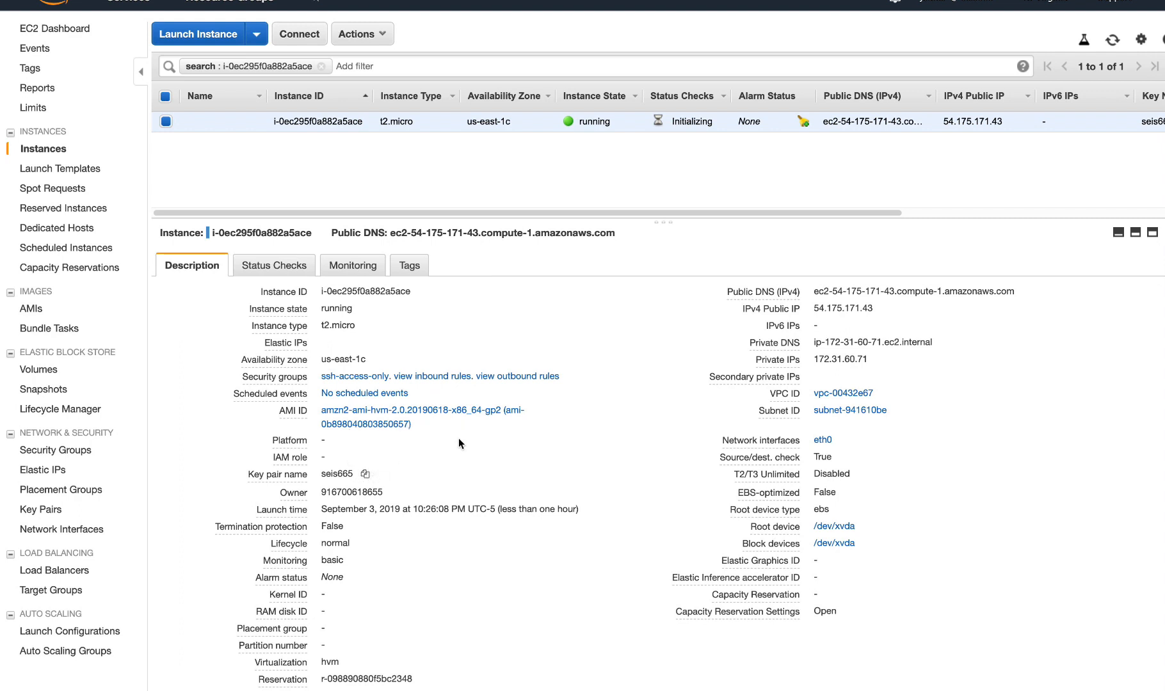
mouse_move(773, 391)
Step: Take the browser out of full screen, and bring the terminal window forward and reposition it
mouse_move(35, 3)
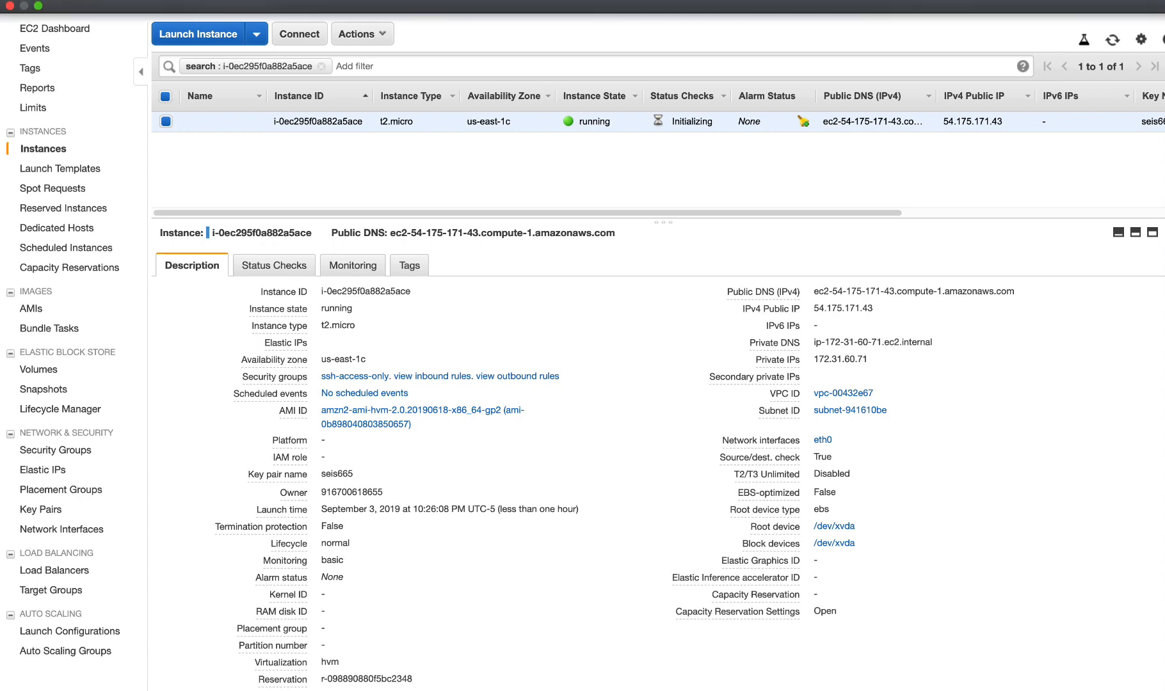
click(38, 7)
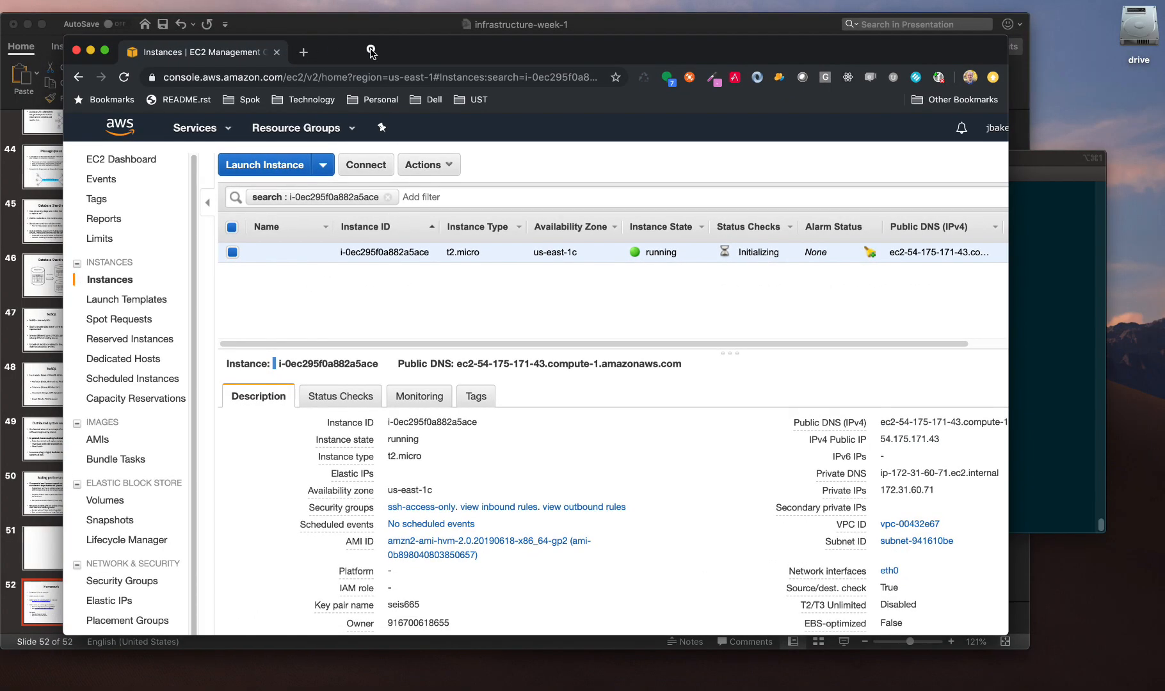
mouse_move(371, 52)
mouse_down()
mouse_move(391, 34)
mouse_move(375, 32)
mouse_up()
click(1036, 155)
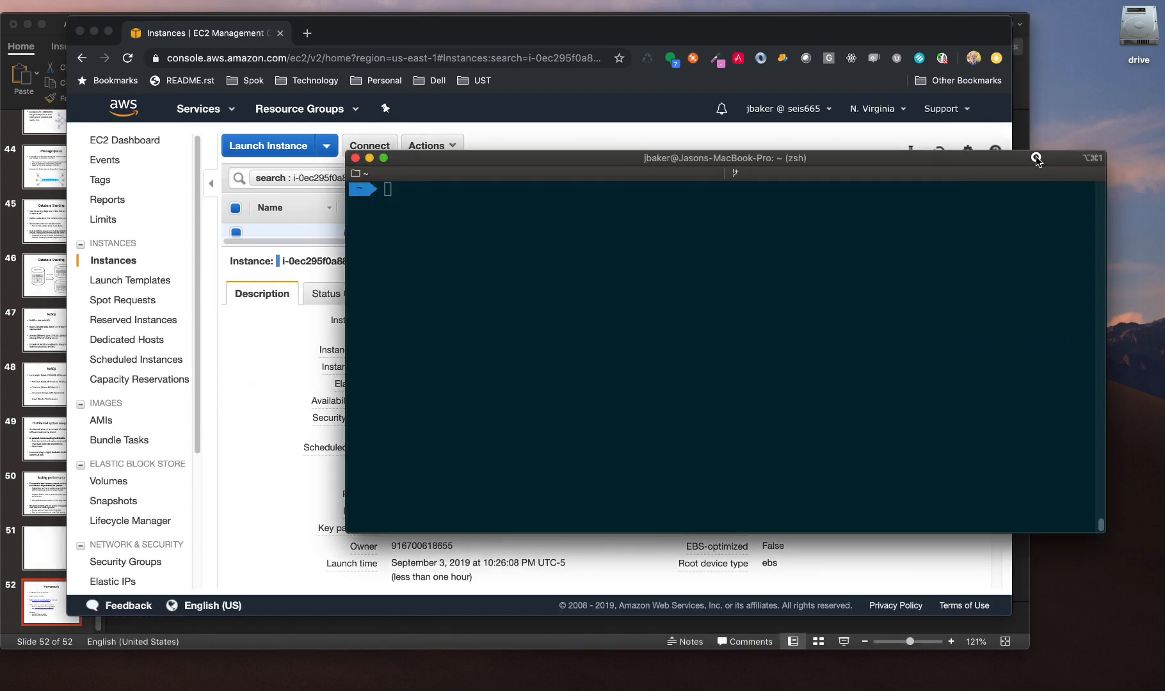
mouse_move(582, 153)
mouse_down()
mouse_move(541, 130)
mouse_move(546, 147)
mouse_move(595, 172)
mouse_up()
Step: Copy the instance's IPv4 public IP from its description in the browser and switch to the terminal
click(274, 370)
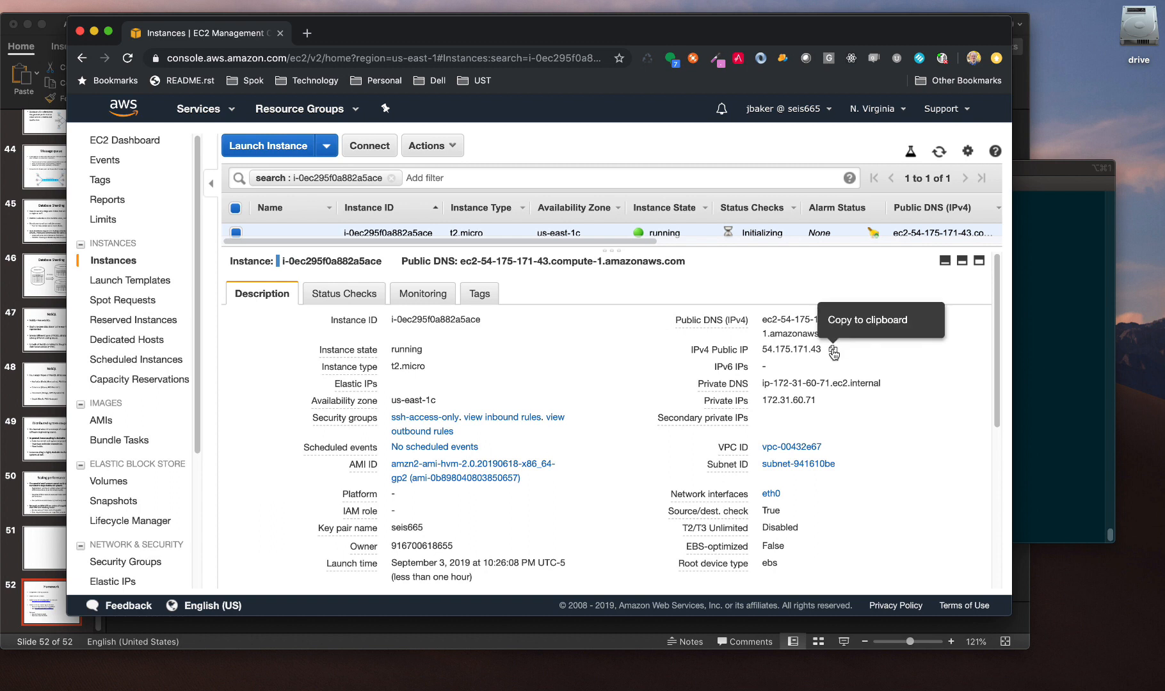
click(833, 351)
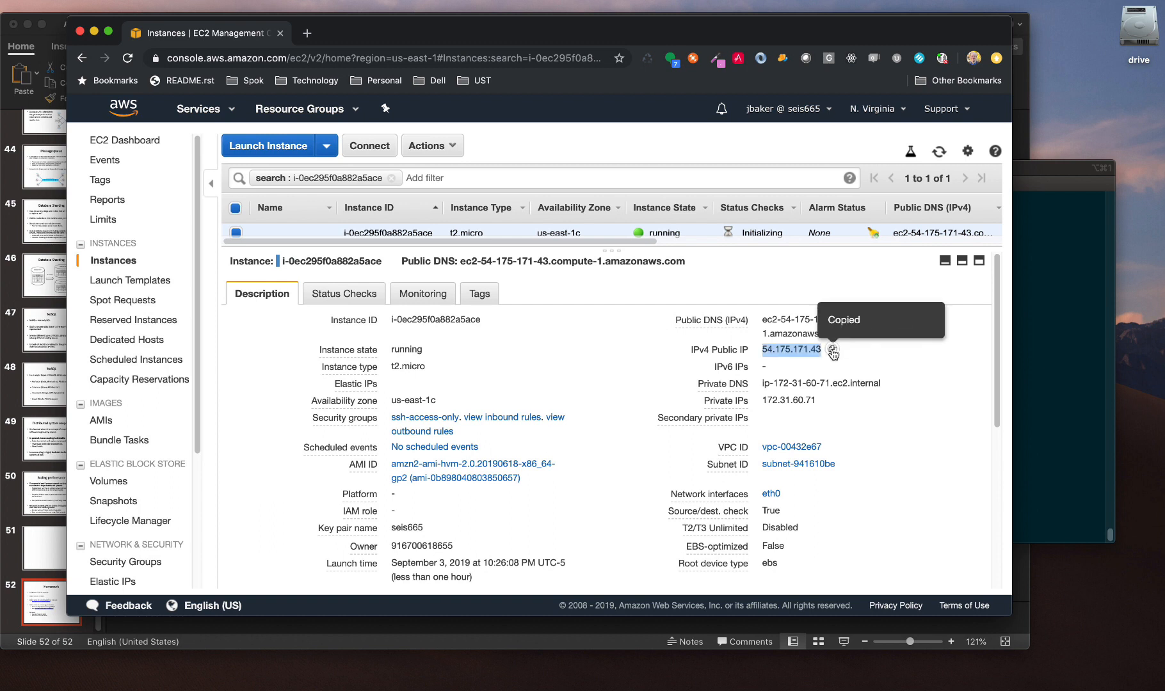
click(1039, 167)
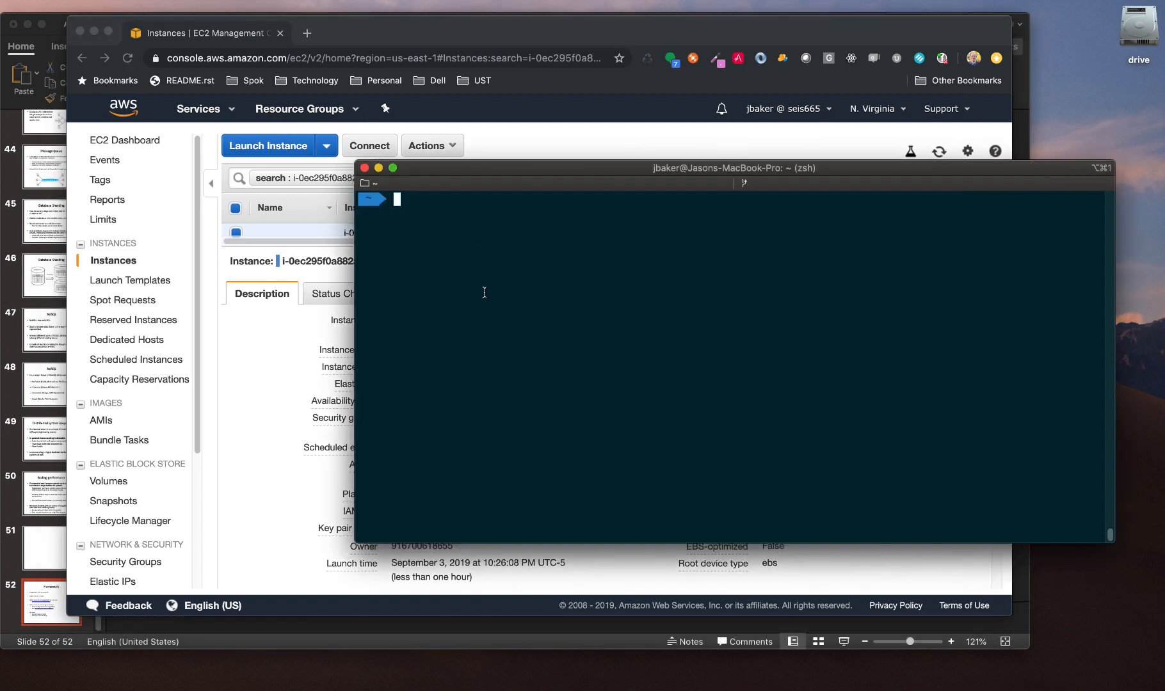
Step: Start an SSH connection as ec2-user to the copied public IP 54.175.171.43, using the key file ~/.ssh/seis665.pem
text(ssh -i ~/.ssh/seis665.pem)
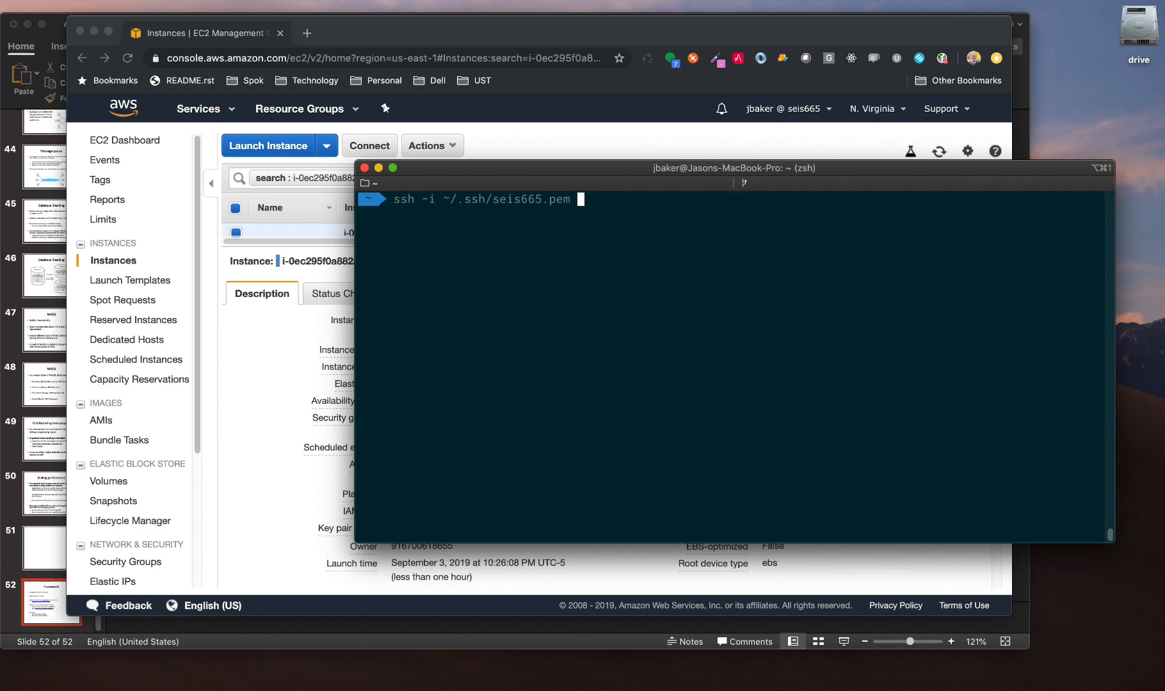
text(ec2-user)
text(@)
key(super+v)
key(Return)
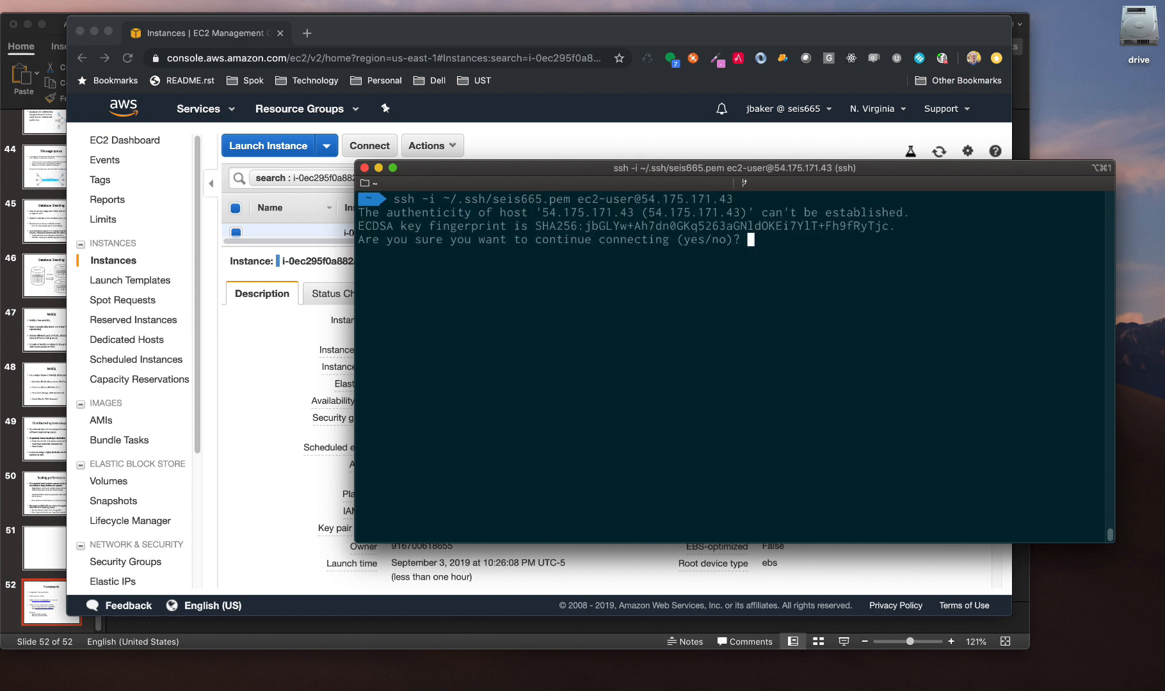
Step: Accept the host's authenticity with yes to complete the login, and list the instance's root directory with ls /
text(yes)
key(Return)
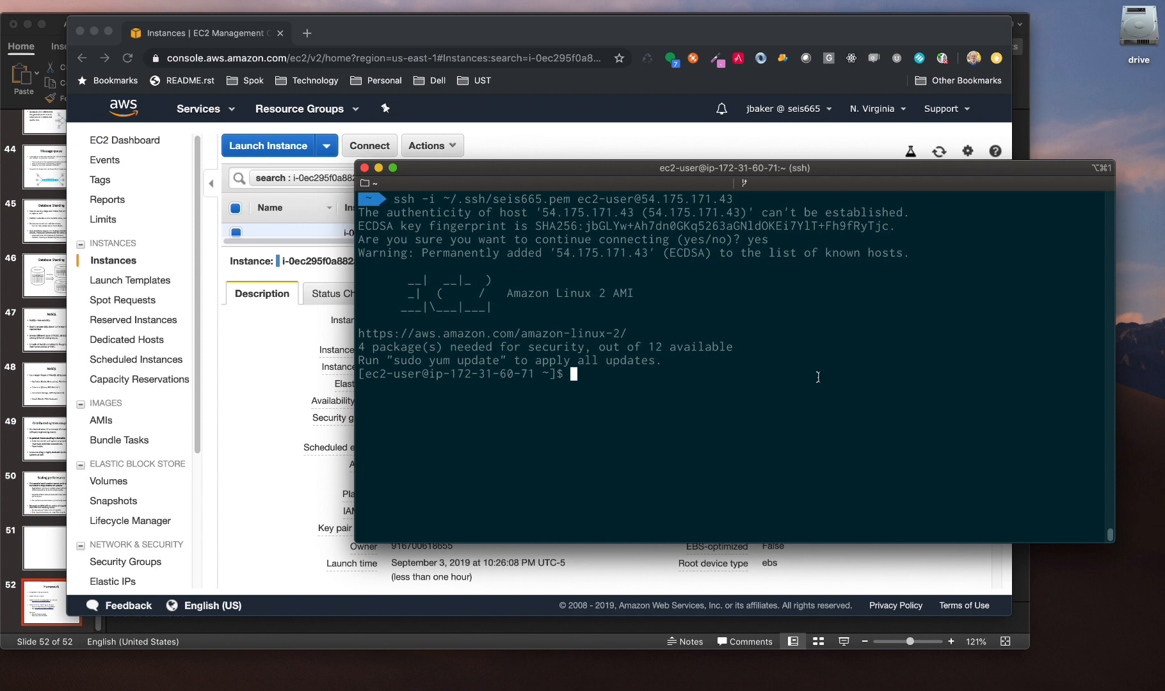
text(ls /)
key(Return)
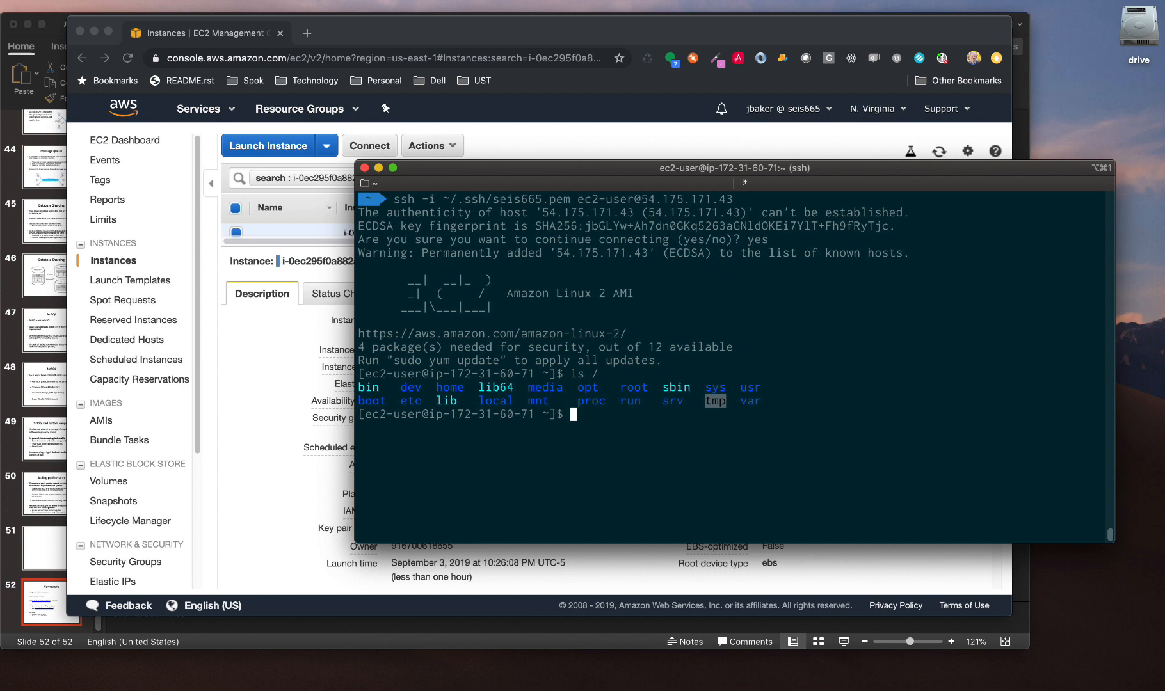
Step: Switch to the infrastructure-week-3 presentation in PowerPoint and show the EC2 Hands-on slide, number 51
click(56, 22)
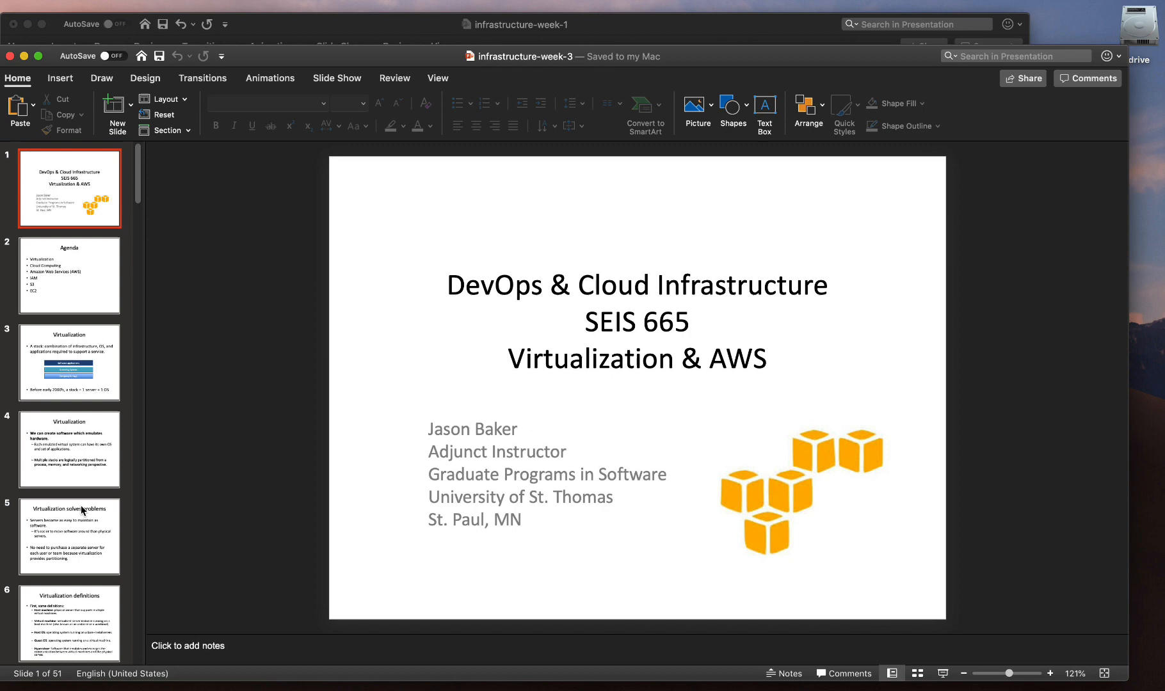
scroll(82, 506, down, 10)
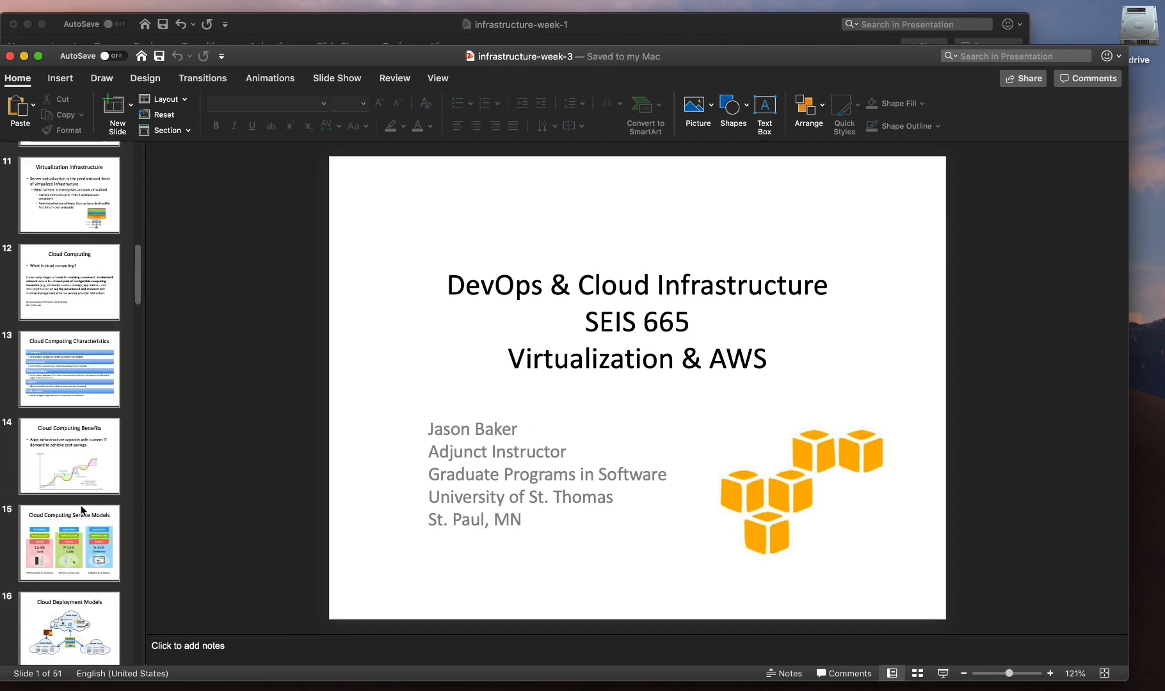
scroll(81, 505, down, 20)
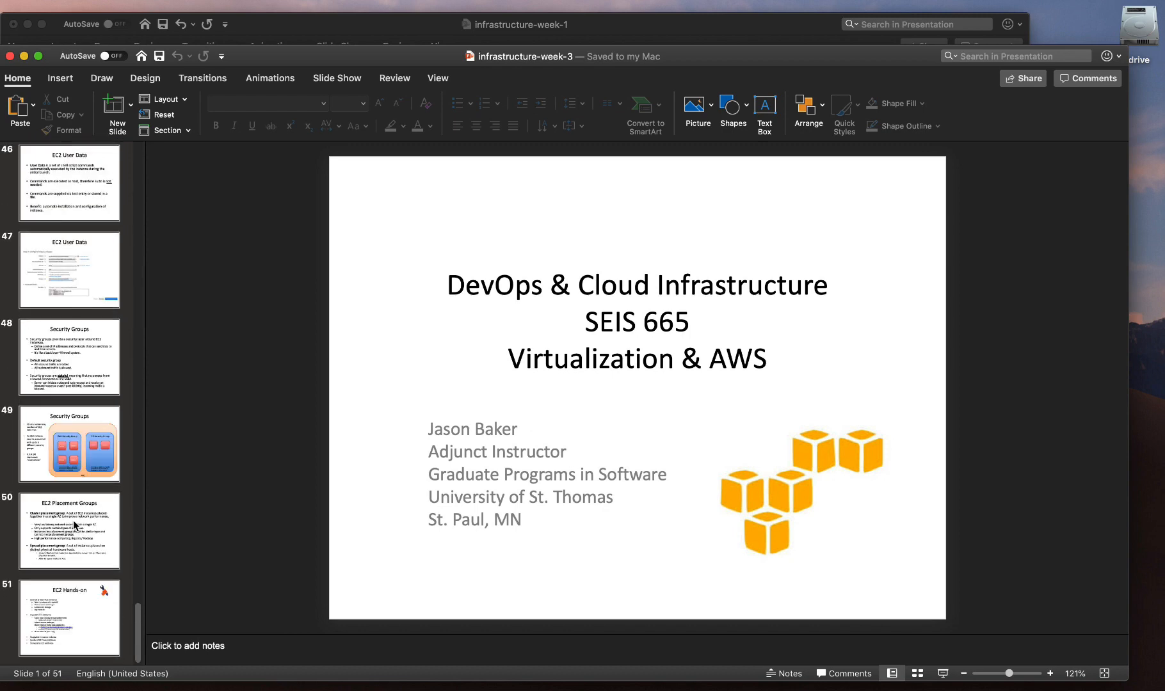
click(79, 608)
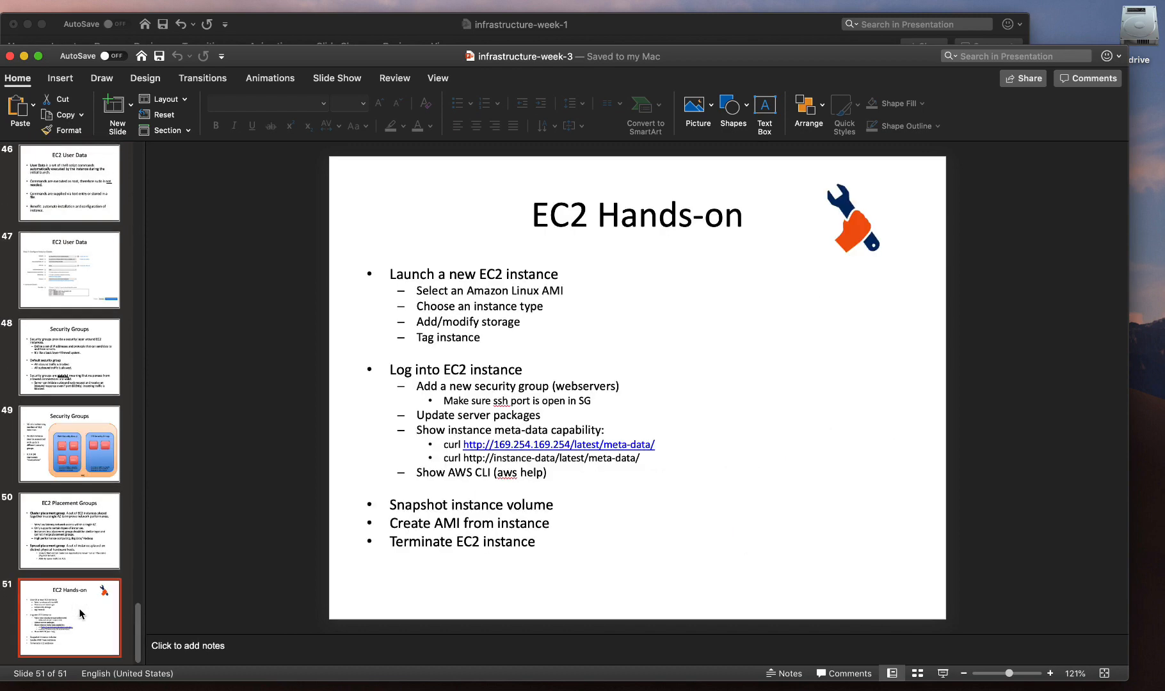